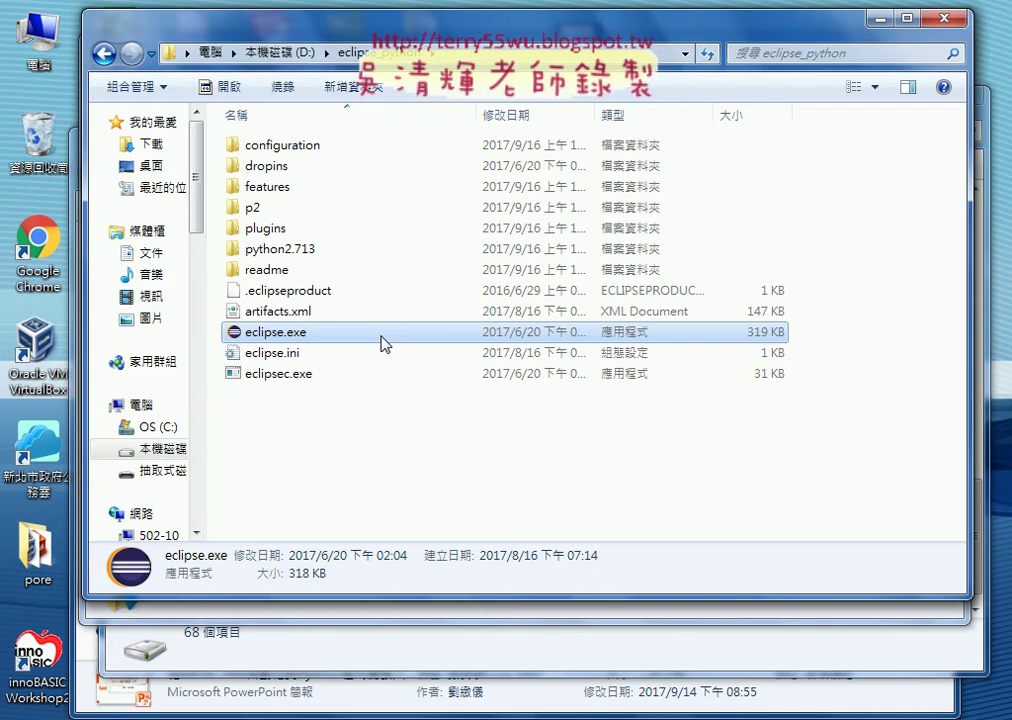
# Step: Start eclipse.exe from the eclipse_python folder on drive D
pyautogui.doubleClick(384, 344)
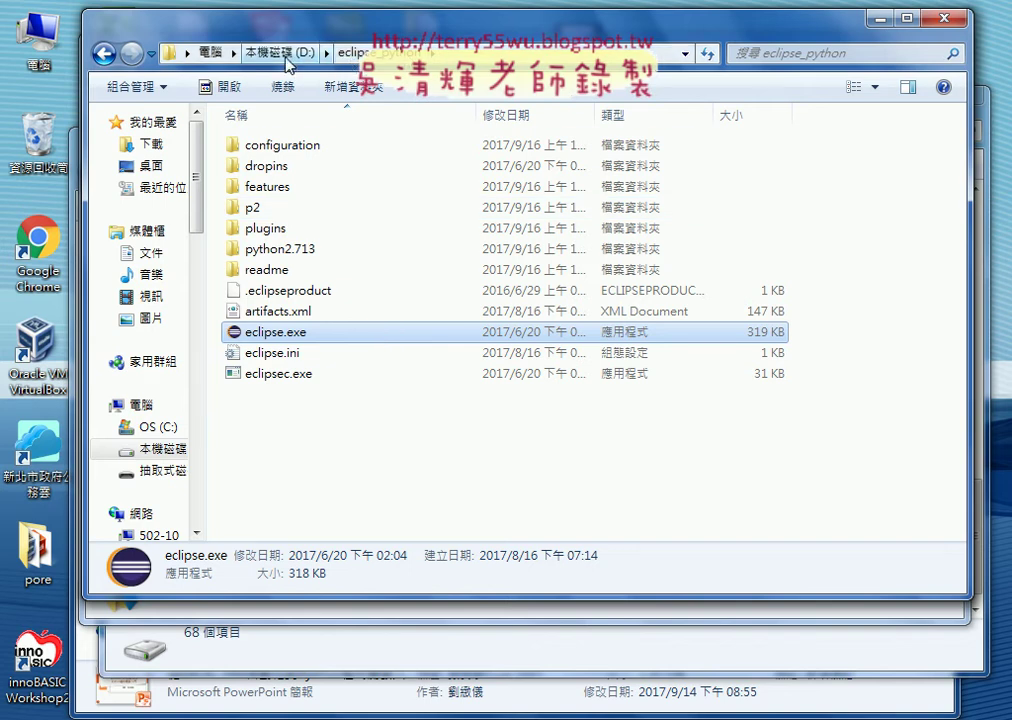
pyautogui.moveTo(300, 45)
pyautogui.mouseDown()
pyautogui.moveTo(300, 75)
pyautogui.moveTo(368, 38)
pyautogui.moveTo(330, 62)
pyautogui.moveTo(351, 88)
pyautogui.mouseUp()
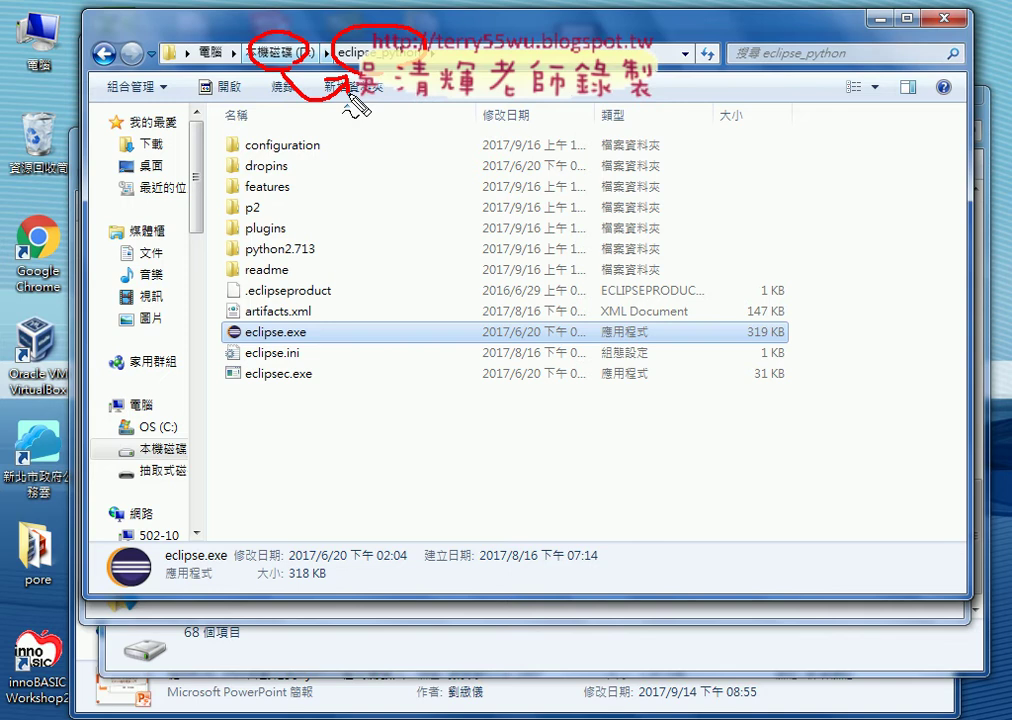
pyautogui.moveTo(302, 350)
pyautogui.mouseDown()
pyautogui.moveTo(220, 320)
pyautogui.moveTo(326, 344)
pyautogui.mouseUp()
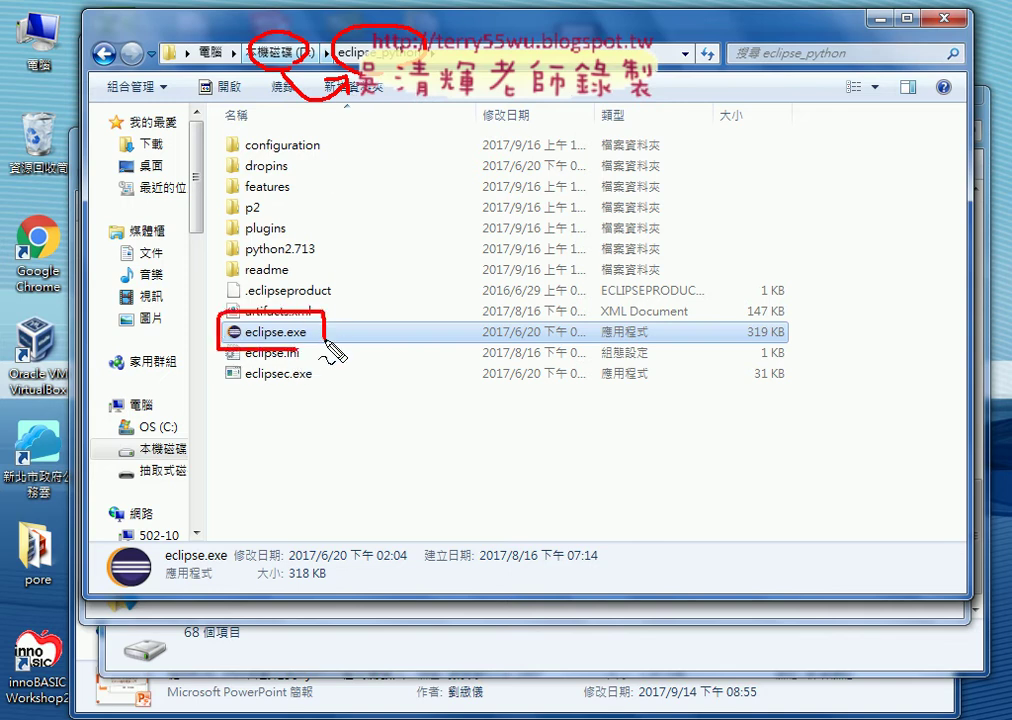
pyautogui.moveTo(455, 378)
pyautogui.mouseDown()
pyautogui.moveTo(334, 331)
pyautogui.moveTo(367, 323)
pyautogui.moveTo(354, 359)
pyautogui.mouseUp()
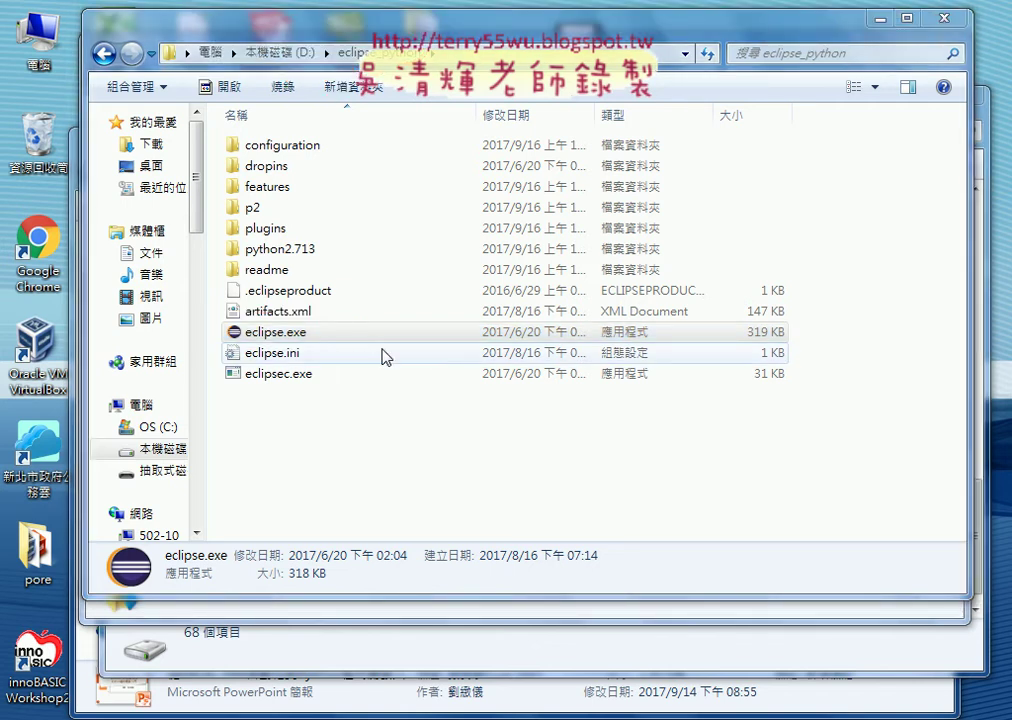
pyautogui.doubleClick(381, 339)
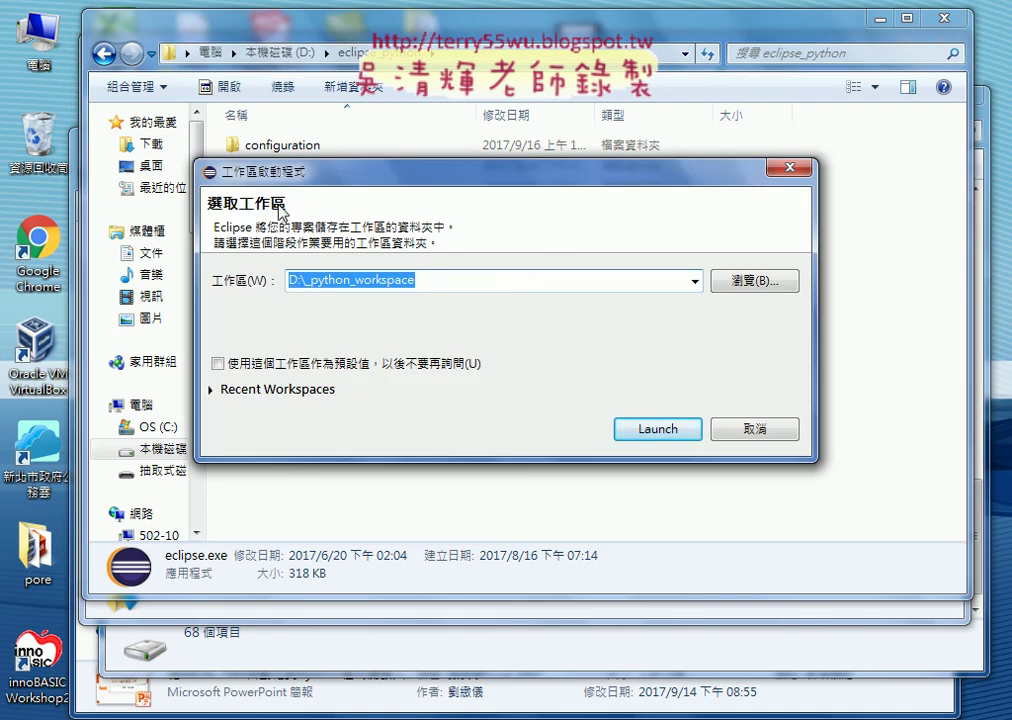
# Step: Launch Eclipse with D:\_python_workspace as the workspace folder and maximize its window
pyautogui.moveTo(229, 229); pyautogui.dragTo(438, 254)
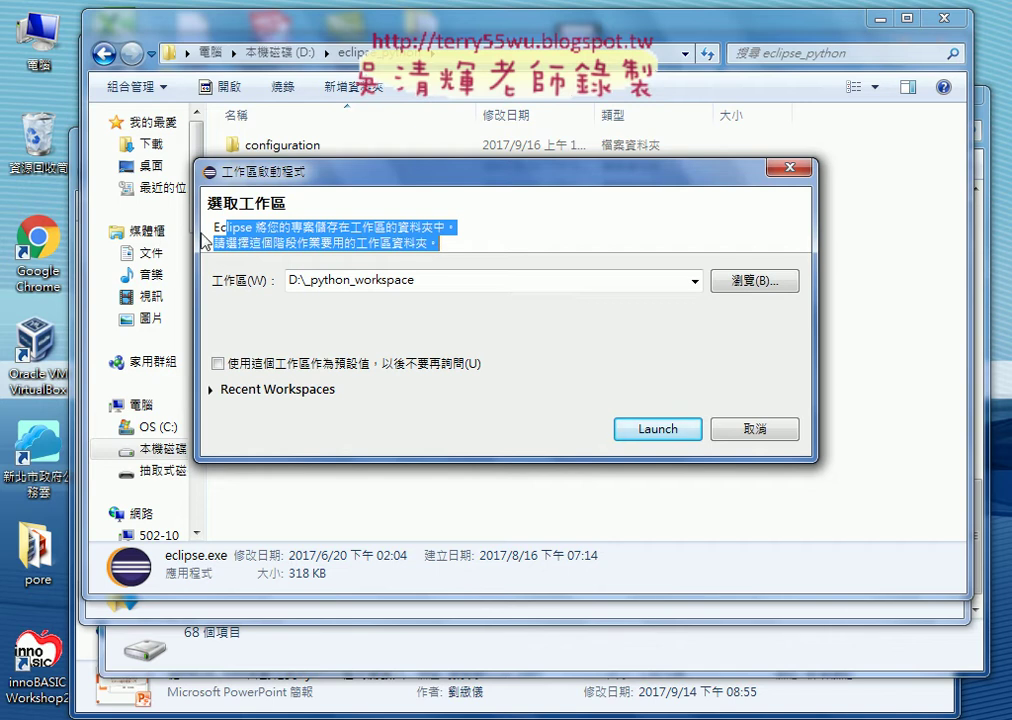
pyautogui.moveTo(213, 228); pyautogui.dragTo(458, 243)
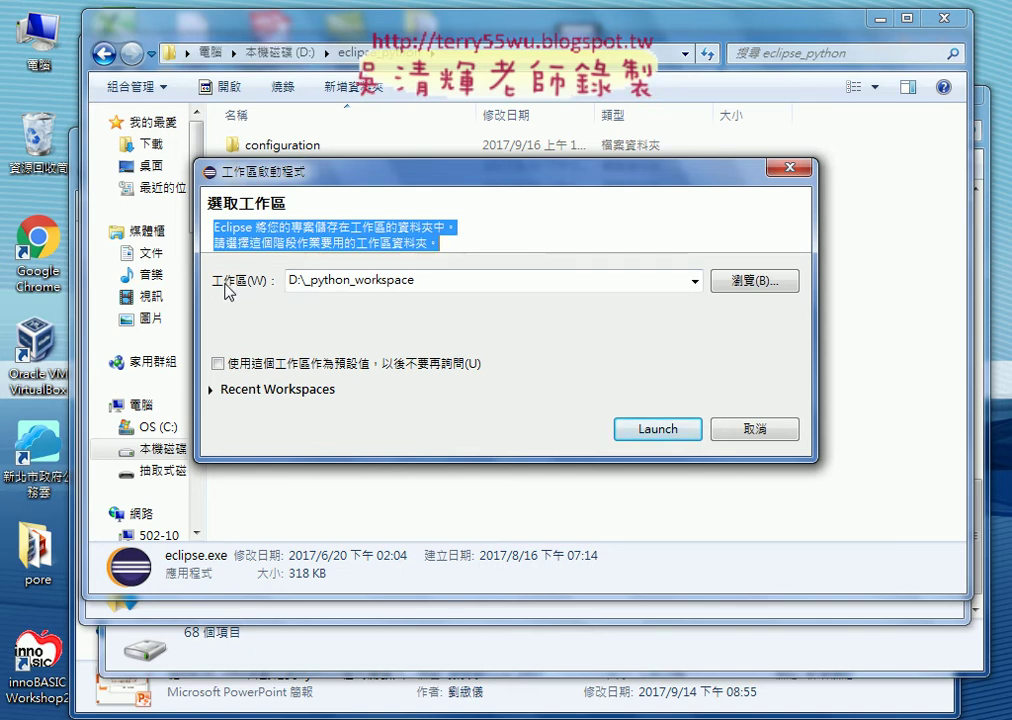
pyautogui.doubleClick(298, 284)
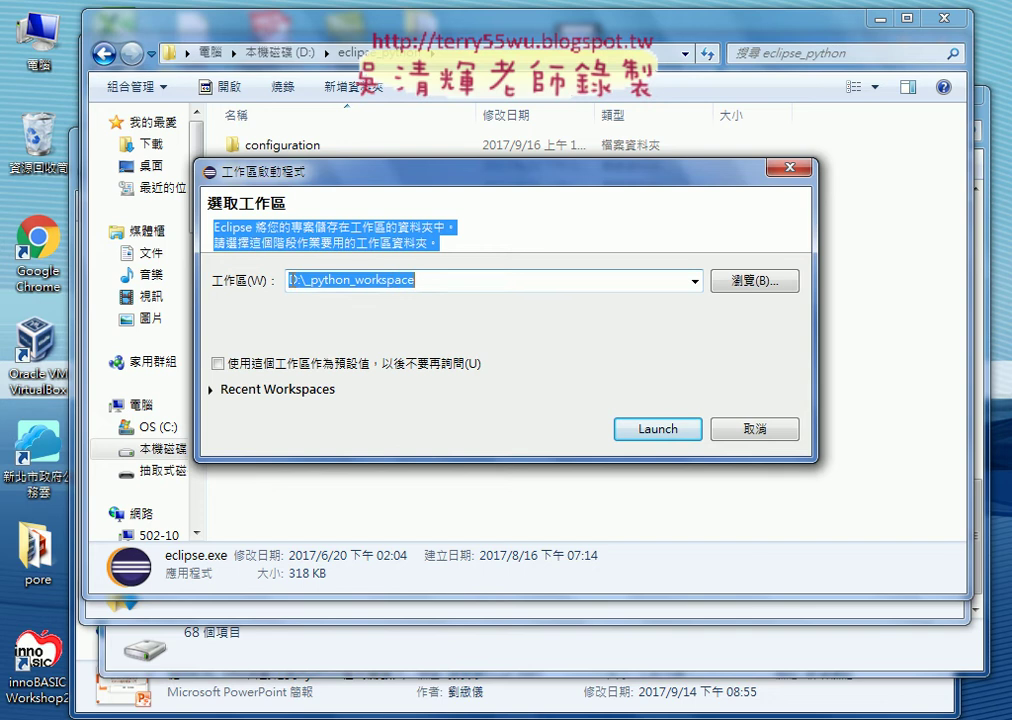
pyautogui.click(476, 285)
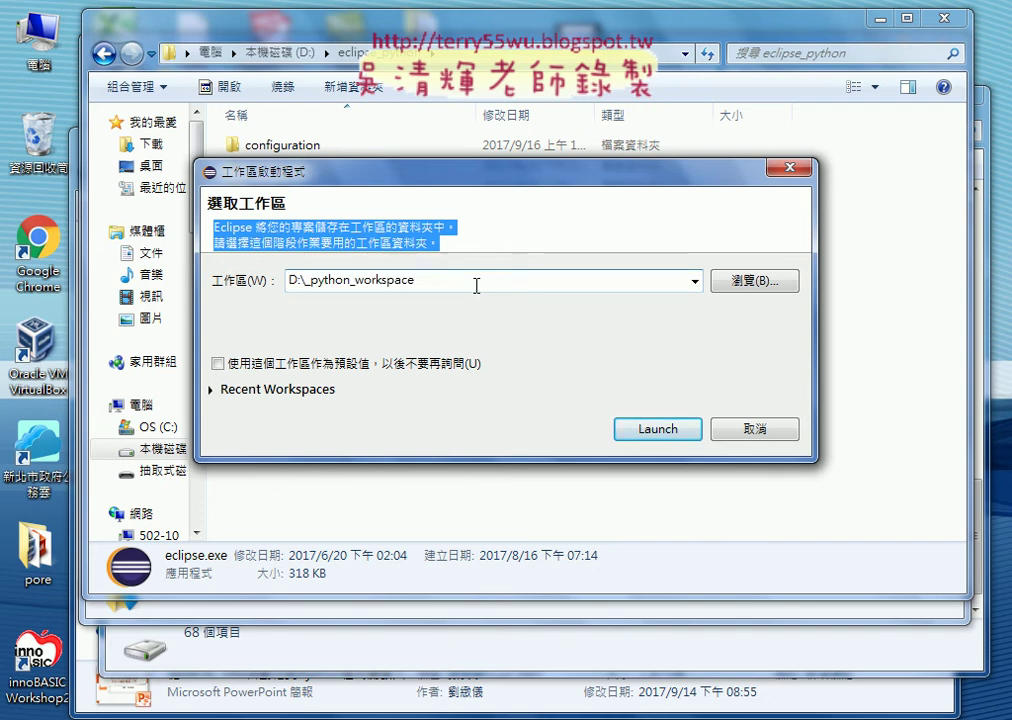
pyautogui.moveTo(474, 285); pyautogui.dragTo(306, 285)
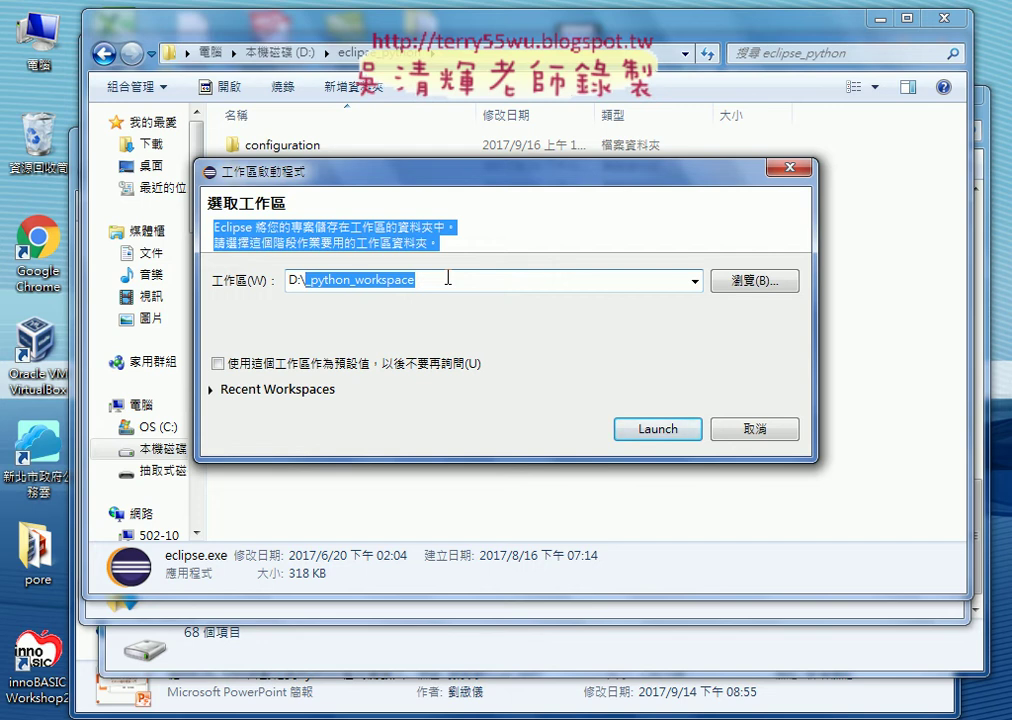
pyautogui.click(298, 281)
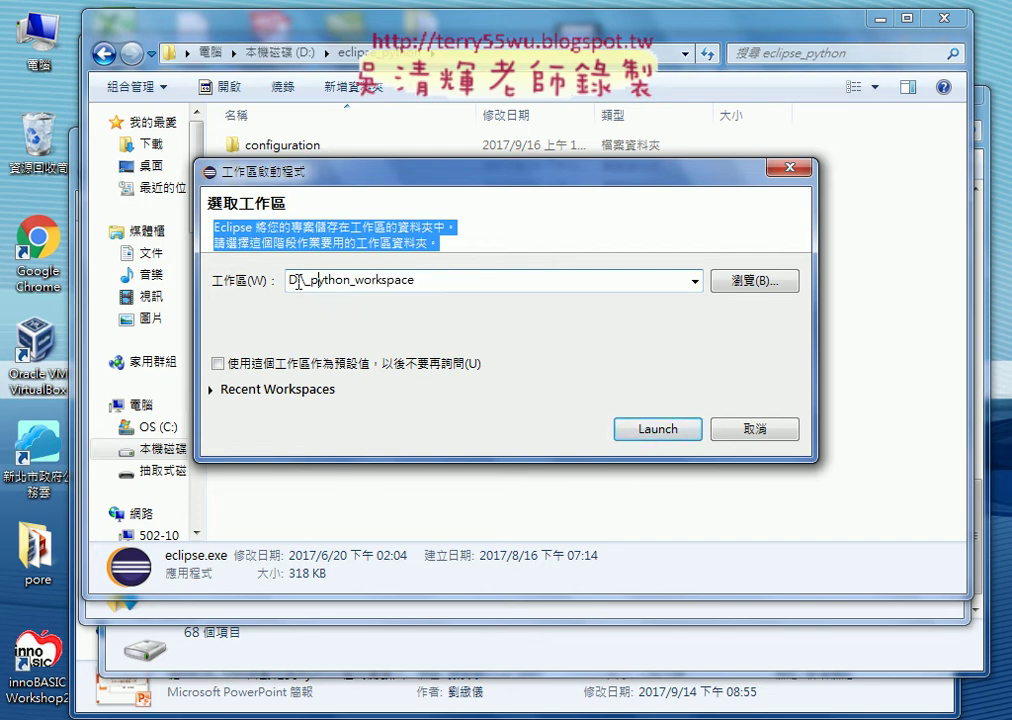
pyautogui.moveTo(305, 282); pyautogui.dragTo(520, 296)
pyautogui.click(395, 290)
pyautogui.moveTo(350, 282); pyautogui.dragTo(425, 282)
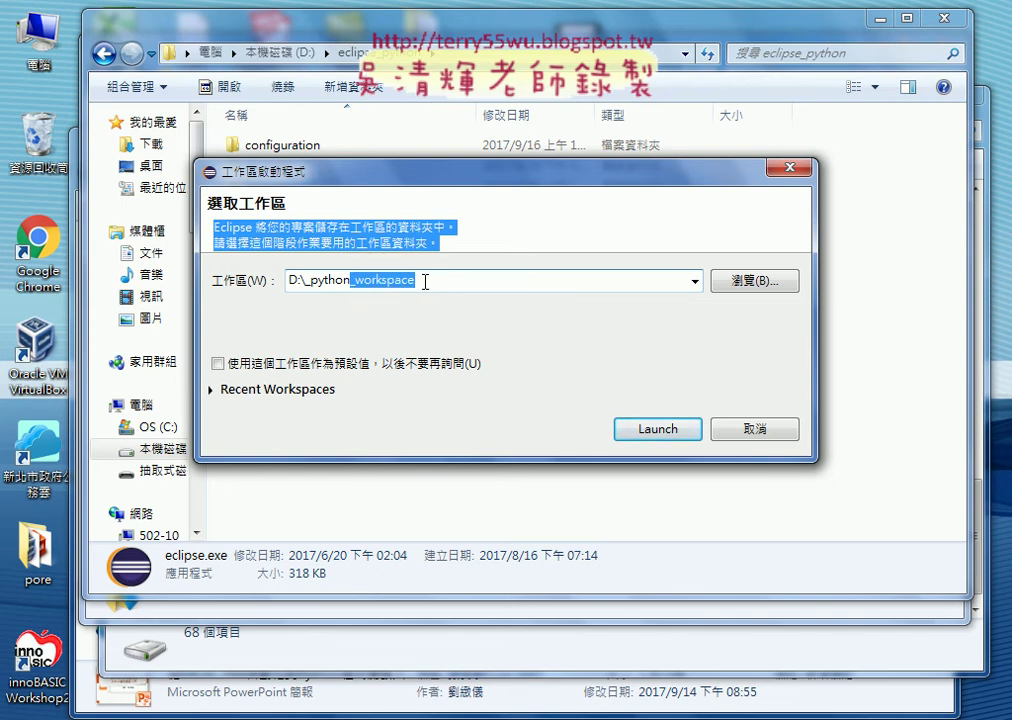
pyautogui.moveTo(311, 282); pyautogui.dragTo(418, 283)
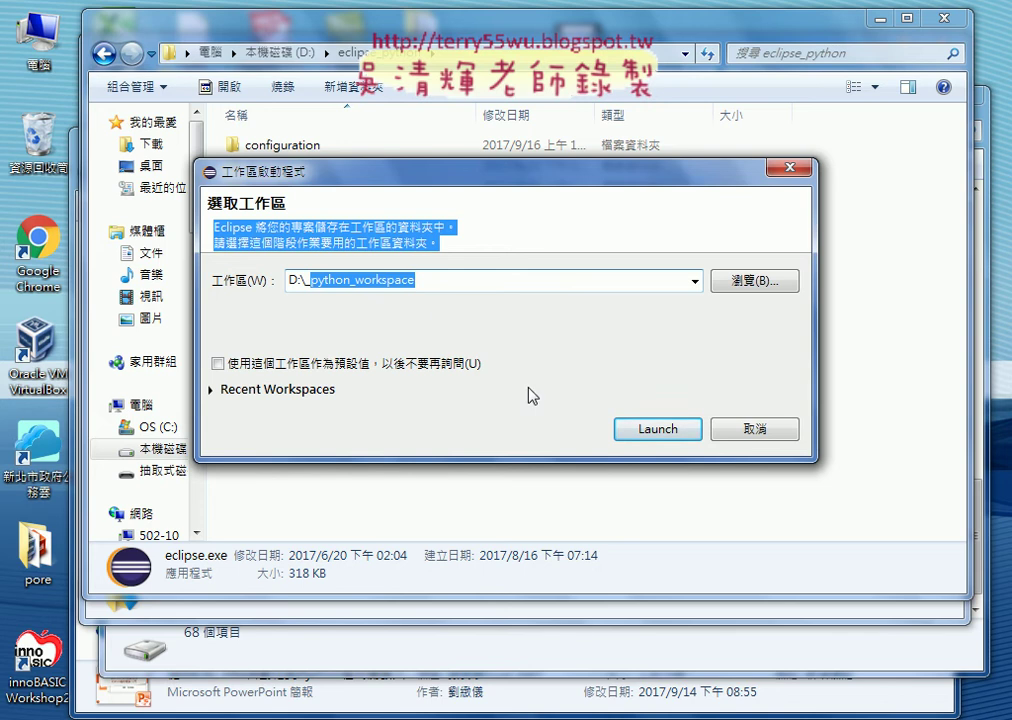
pyautogui.click(644, 435)
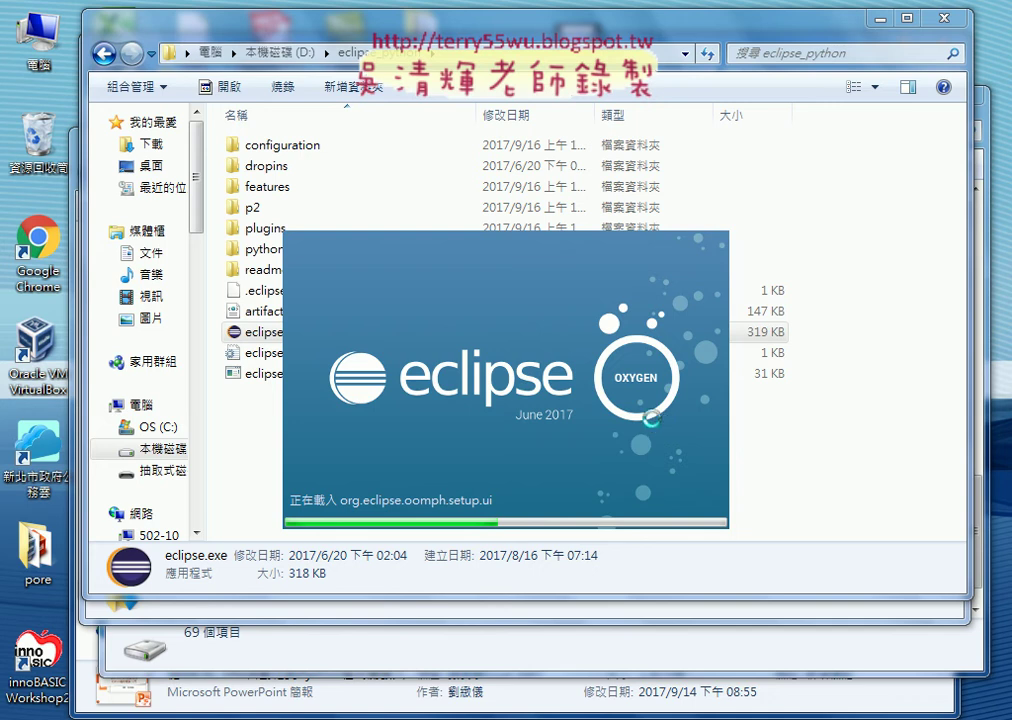
pyautogui.moveTo(444, 29); pyautogui.dragTo(393, 36)
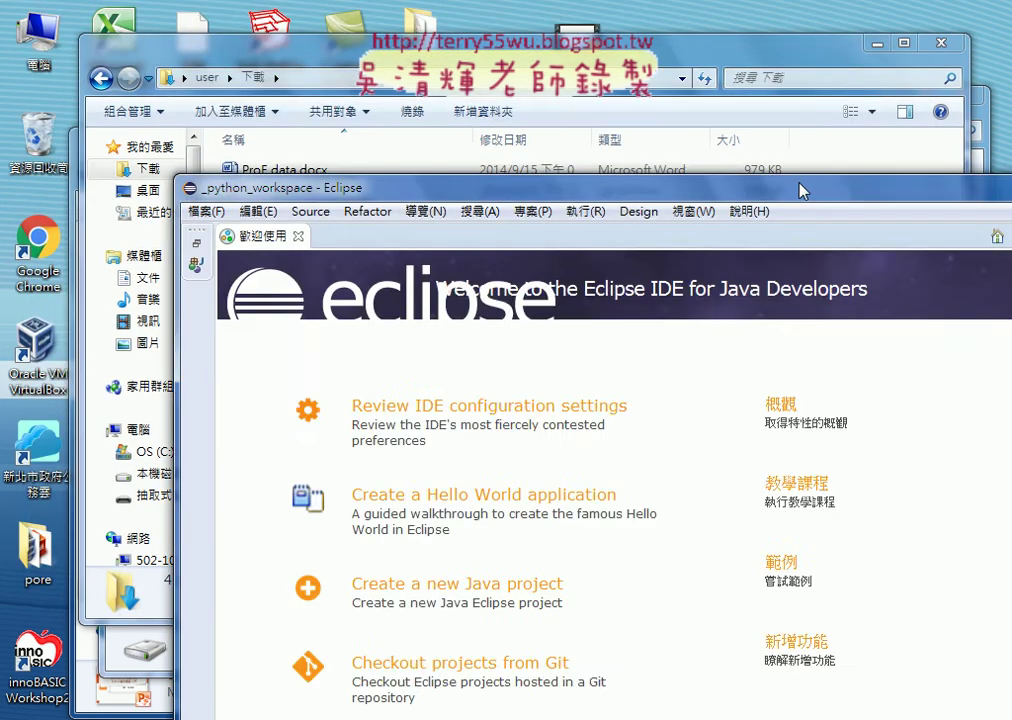
pyautogui.doubleClick(801, 190)
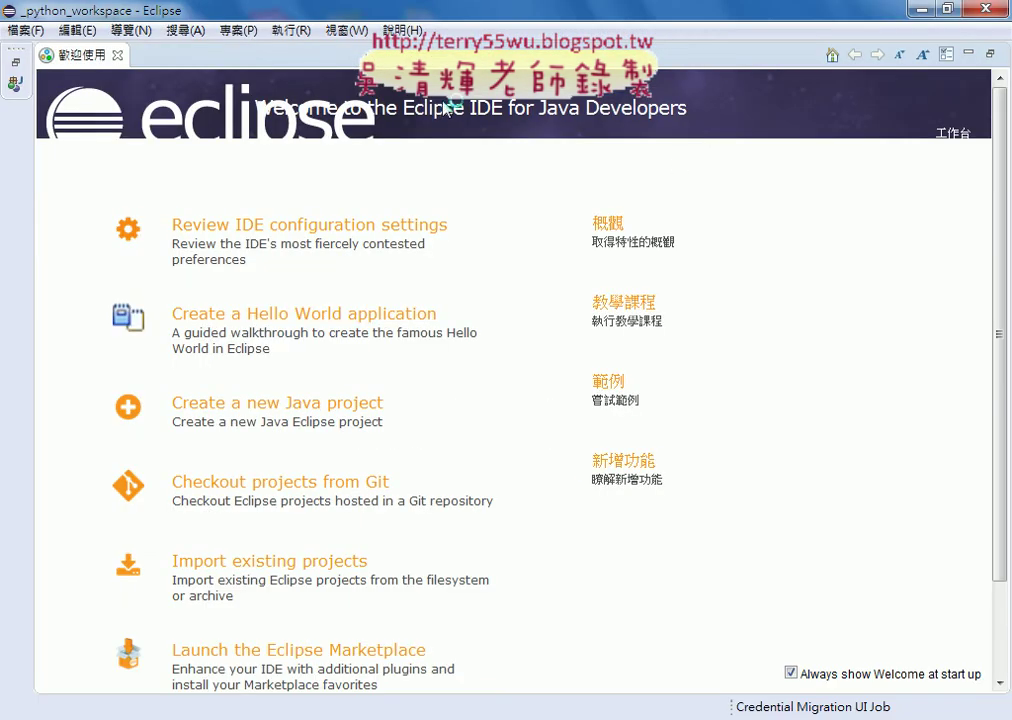
# Step: Open the Python Interpreter page of the PyDev interpreter settings in the workspace preferences
pyautogui.click(350, 33)
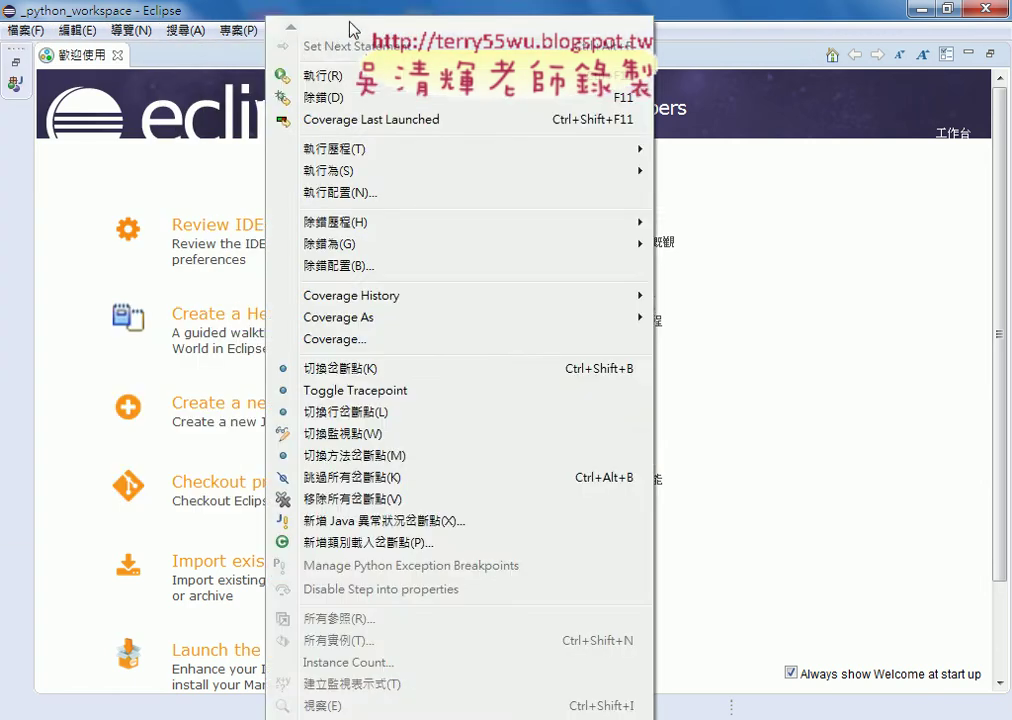
pyautogui.click(352, 27)
pyautogui.click(350, 30)
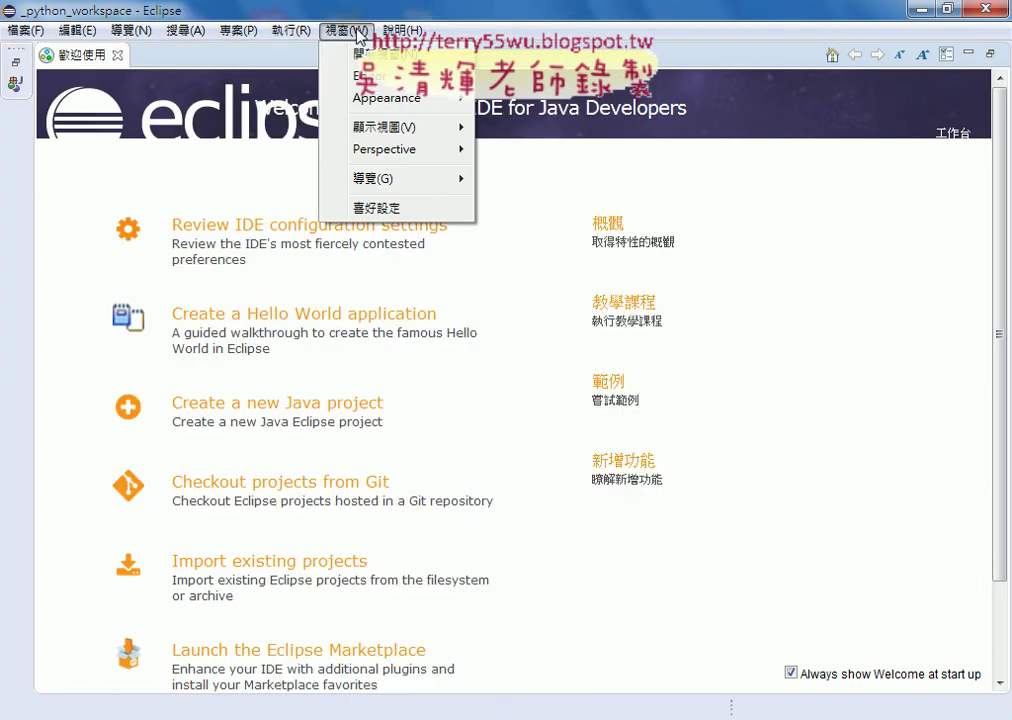
pyautogui.click(392, 211)
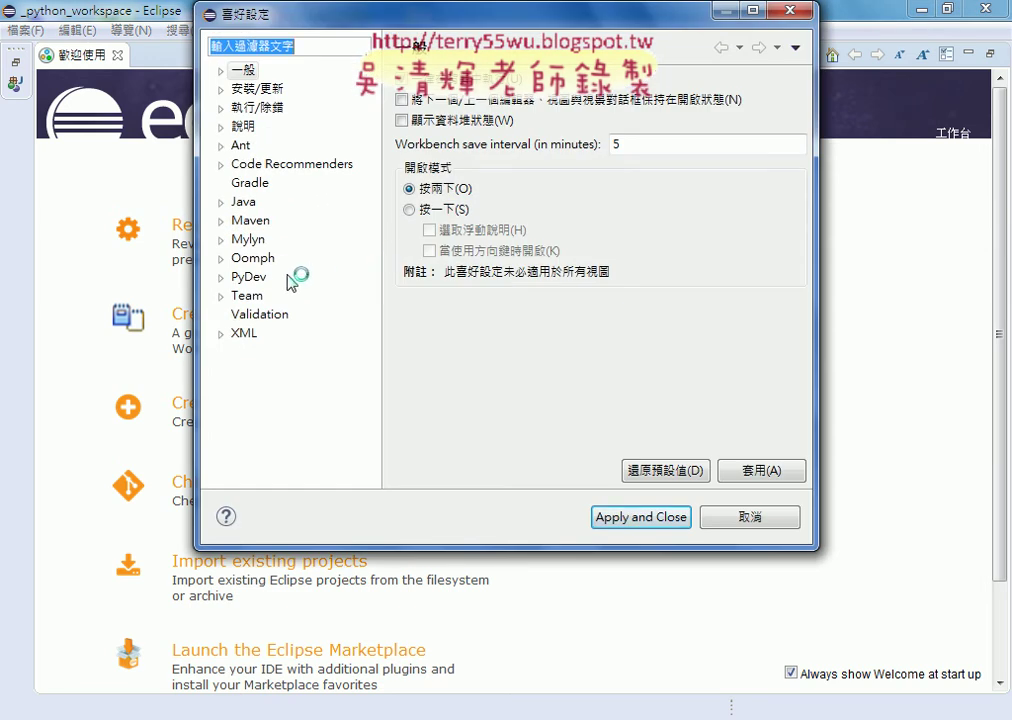
pyautogui.doubleClick(240, 277)
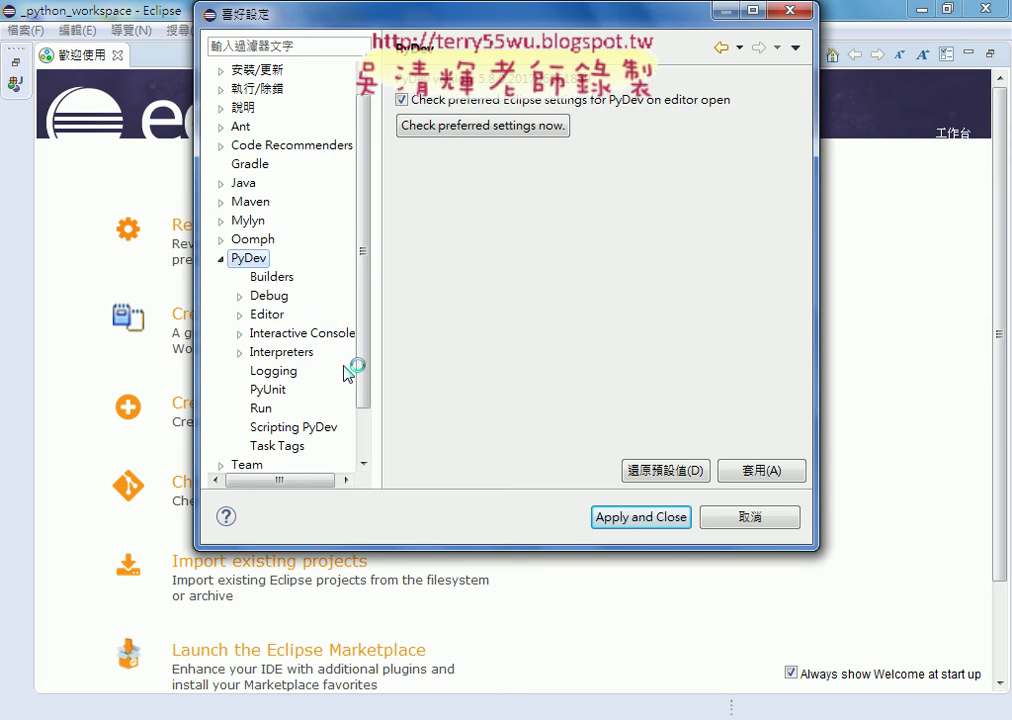
pyautogui.moveTo(361, 389); pyautogui.dragTo(366, 400)
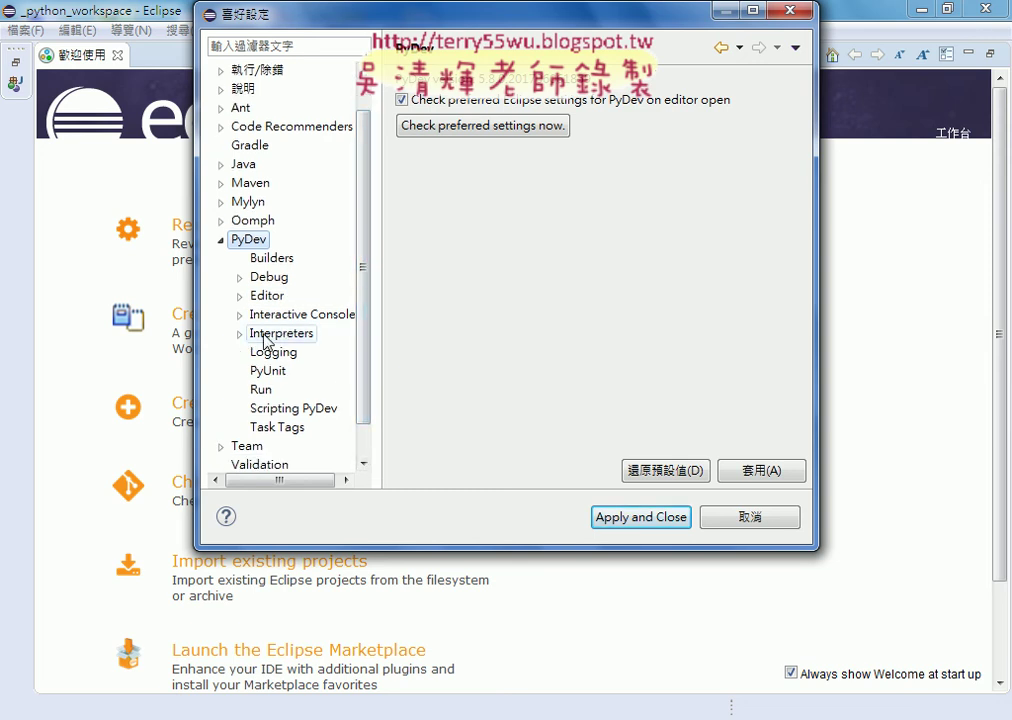
pyautogui.click(240, 335)
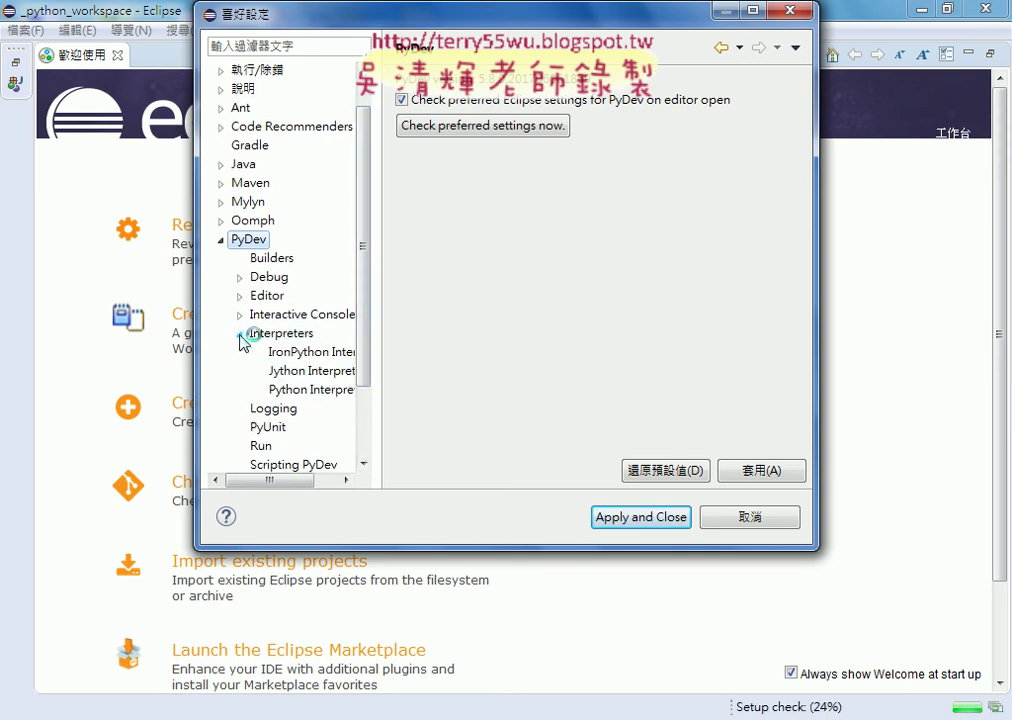
pyautogui.click(327, 392)
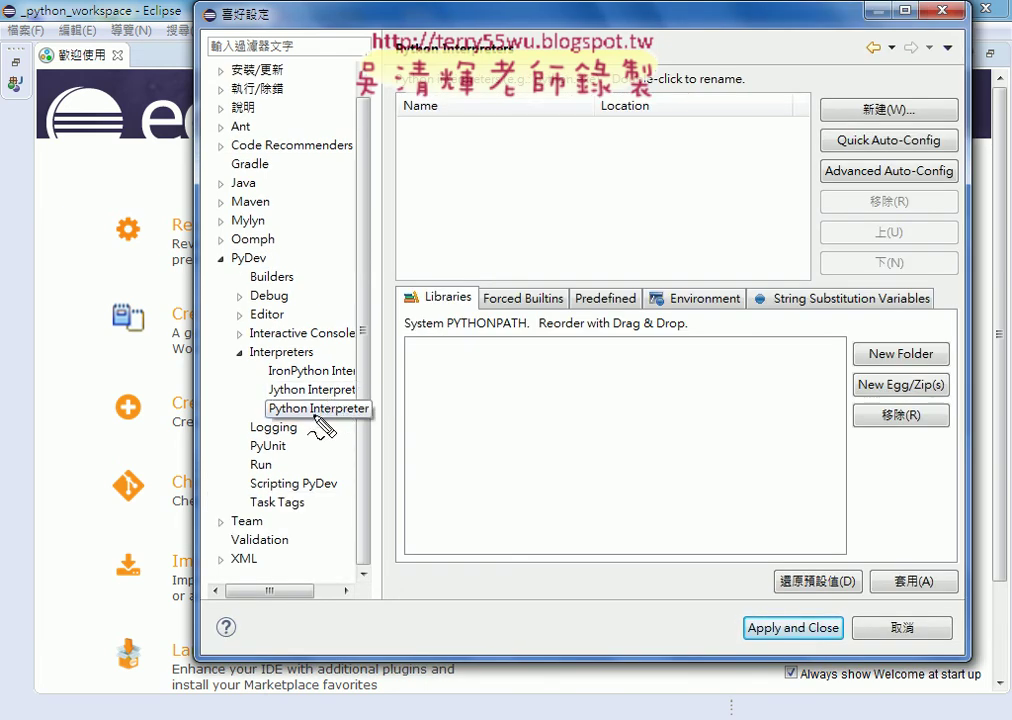
pyautogui.moveTo(363, 424); pyautogui.dragTo(290, 430)
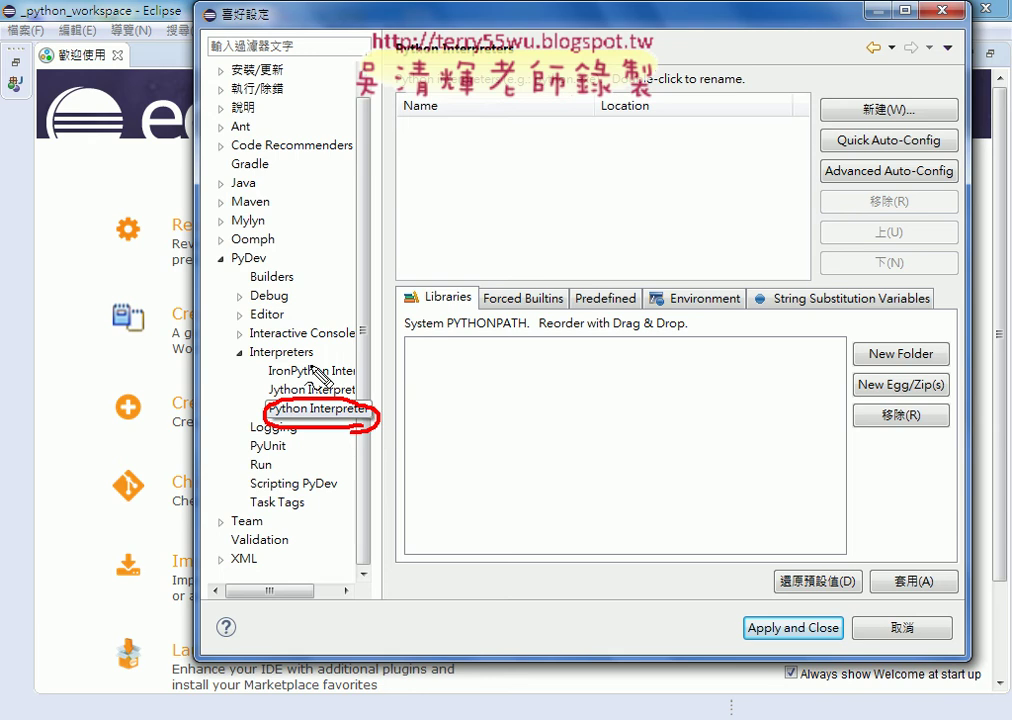
pyautogui.moveTo(300, 352)
pyautogui.mouseDown()
pyautogui.moveTo(238, 356)
pyautogui.moveTo(302, 346)
pyautogui.mouseUp()
pyautogui.moveTo(268, 263)
pyautogui.mouseDown()
pyautogui.moveTo(222, 253)
pyautogui.moveTo(280, 250)
pyautogui.mouseUp()
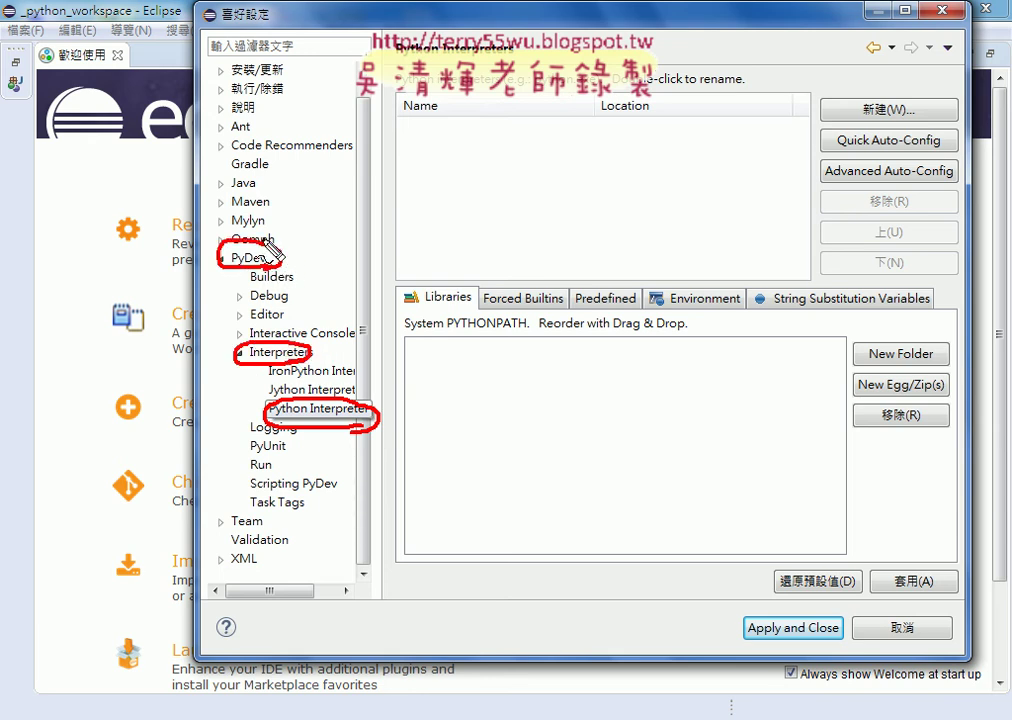
pyautogui.moveTo(212, 30)
pyautogui.mouseDown()
pyautogui.moveTo(226, 6)
pyautogui.moveTo(300, 42)
pyautogui.mouseUp()
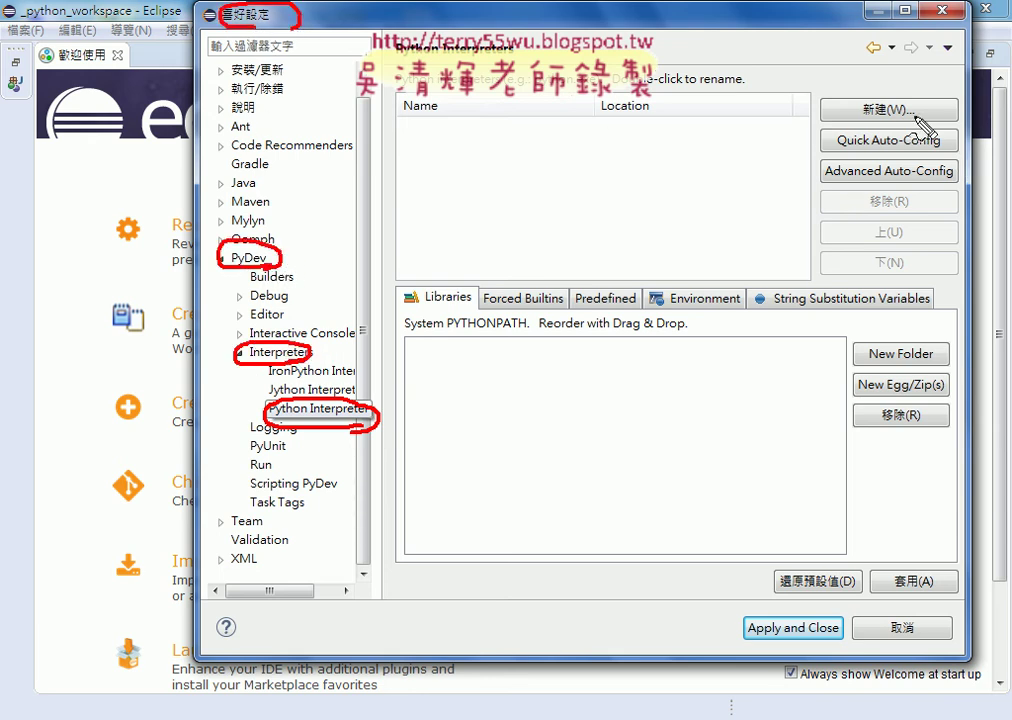
pyautogui.moveTo(912, 110)
pyautogui.mouseDown()
pyautogui.moveTo(888, 106)
pyautogui.moveTo(903, 124)
pyautogui.mouseUp()
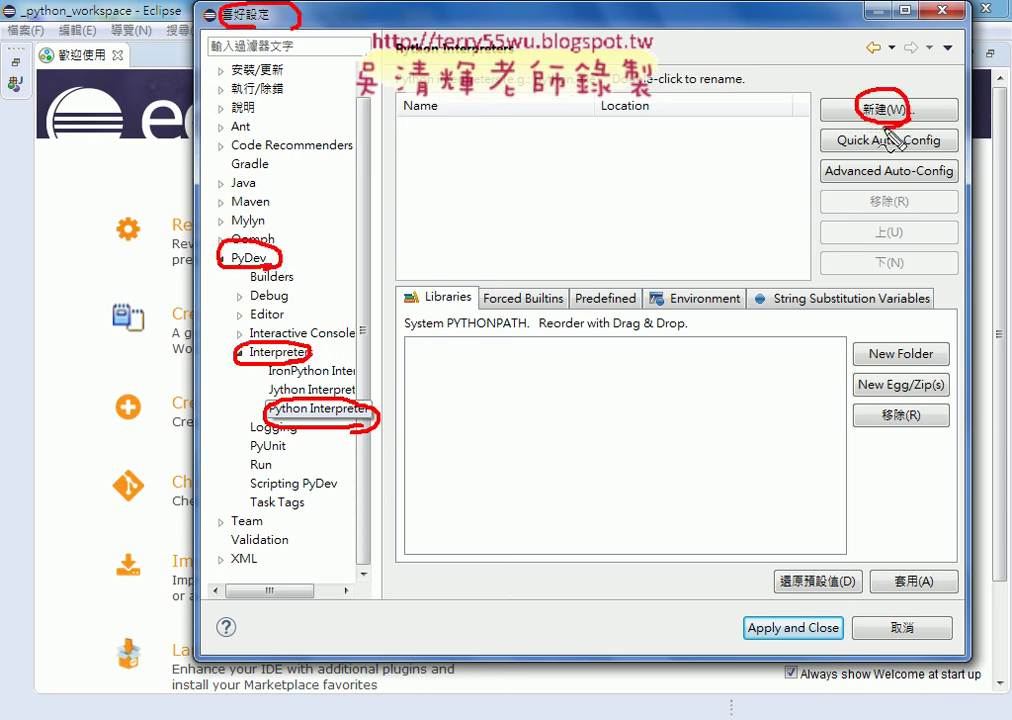
# Step: Specify a new Python interpreter that uses python.exe from D:\Python36-32 as its executable
pyautogui.click(882, 112)
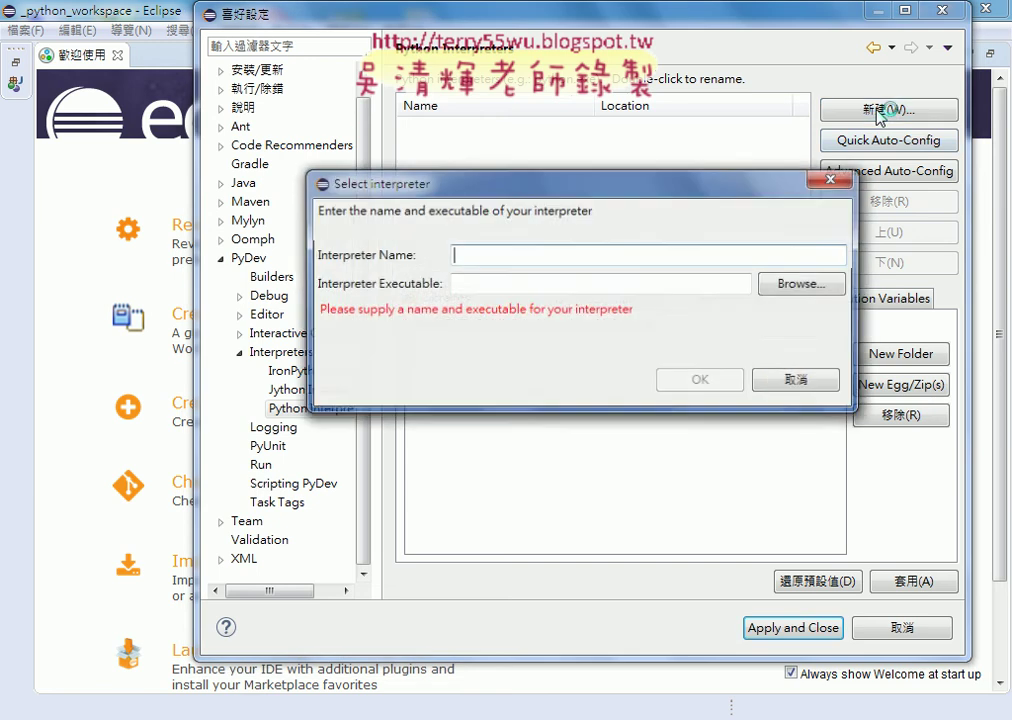
pyautogui.click(795, 290)
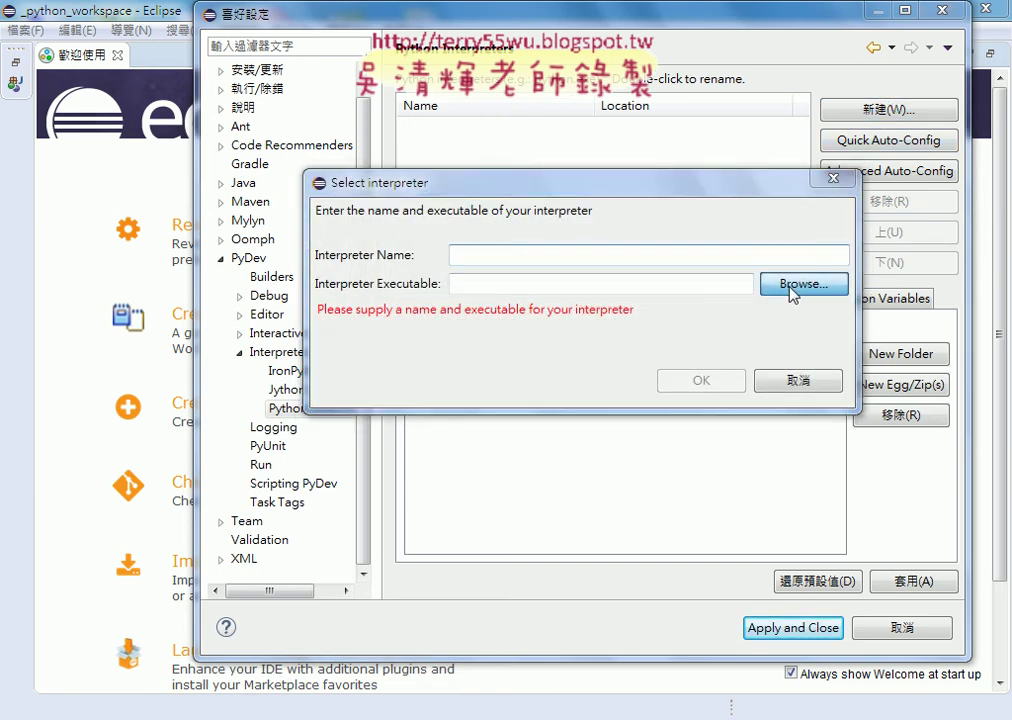
pyautogui.moveTo(545, 180); pyautogui.dragTo(488, 178)
pyautogui.click(372, 202)
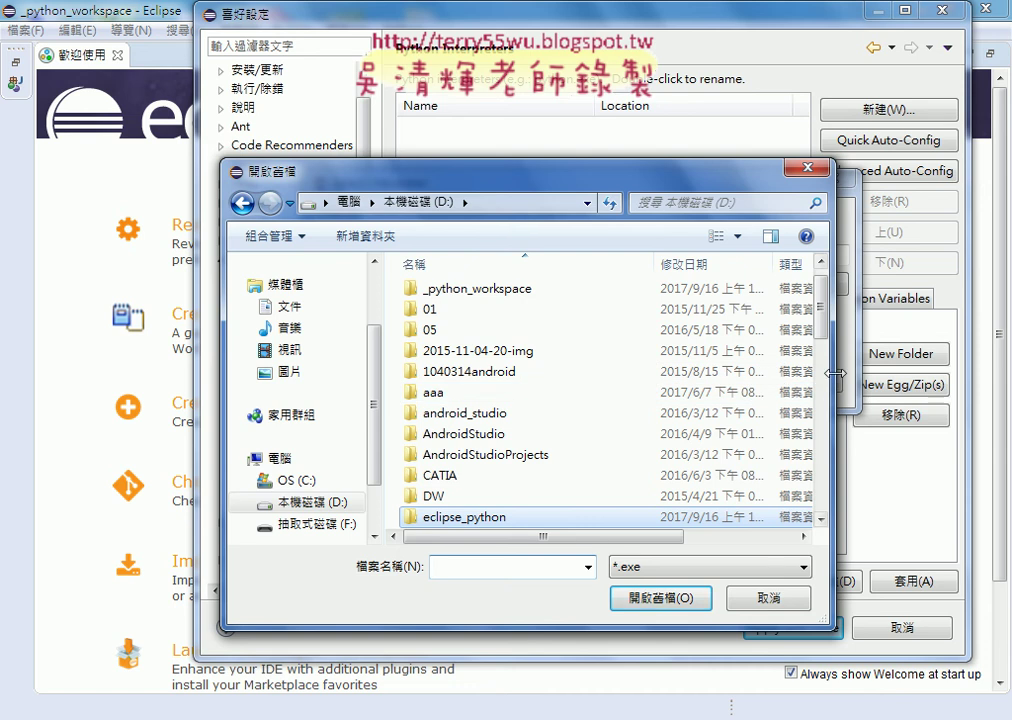
pyautogui.scroll(-4, 824, 339)
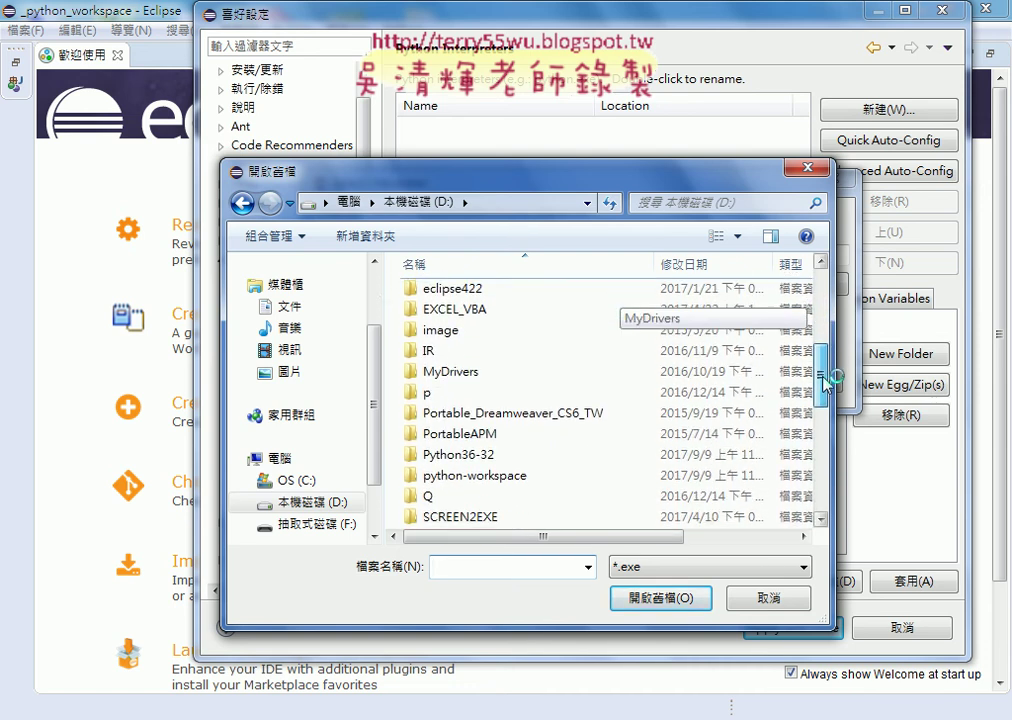
pyautogui.click(470, 431)
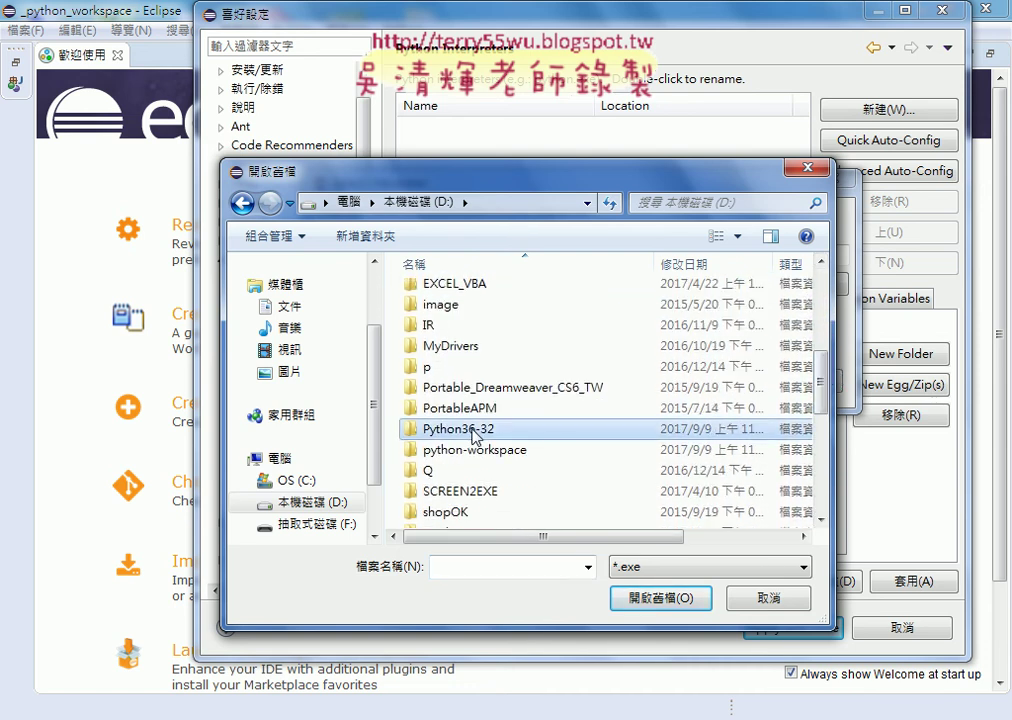
pyautogui.doubleClick(474, 437)
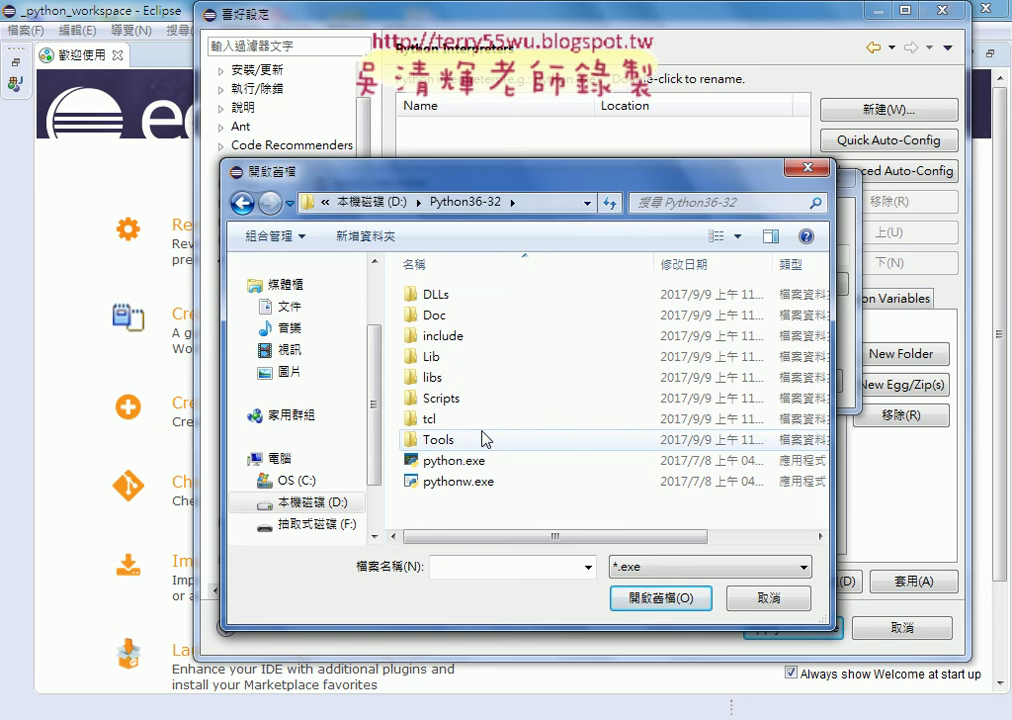
pyautogui.click(480, 463)
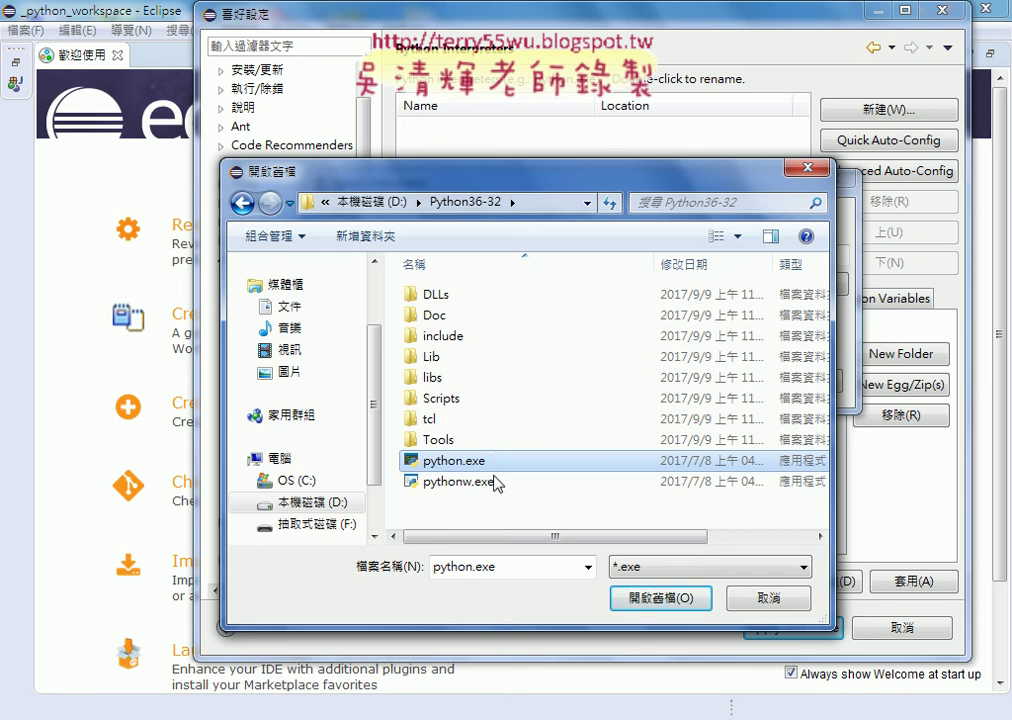
pyautogui.click(640, 599)
pyautogui.click(702, 381)
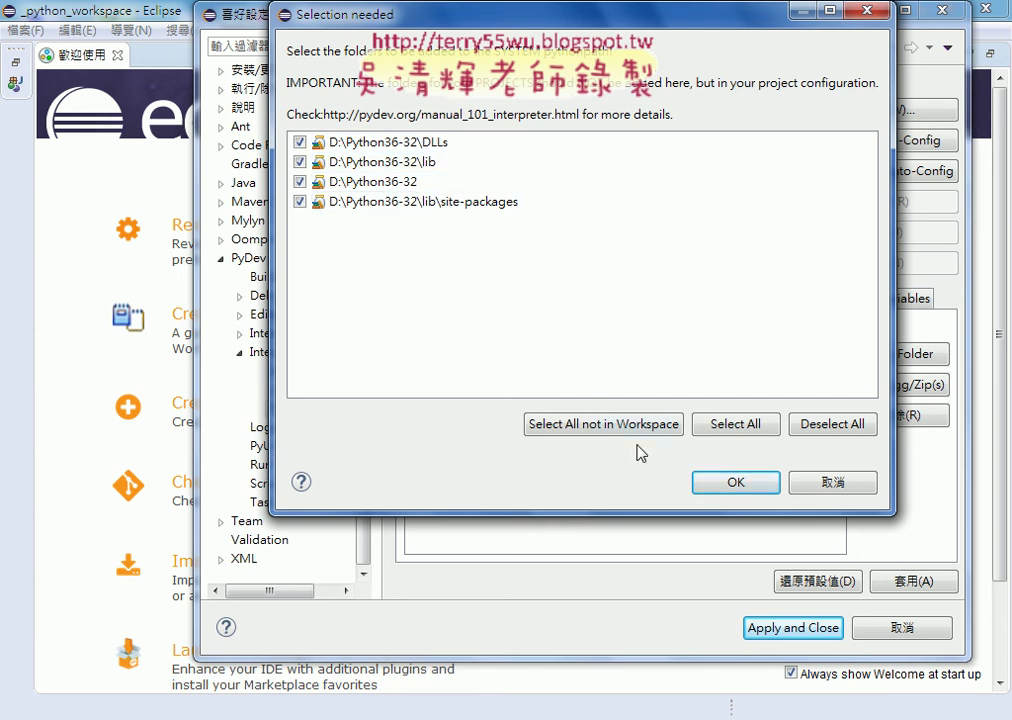
# Step: Add all the suggested D:\Python36-32 folders to the system PYTHONPATH and apply the interpreter preferences
pyautogui.click(728, 484)
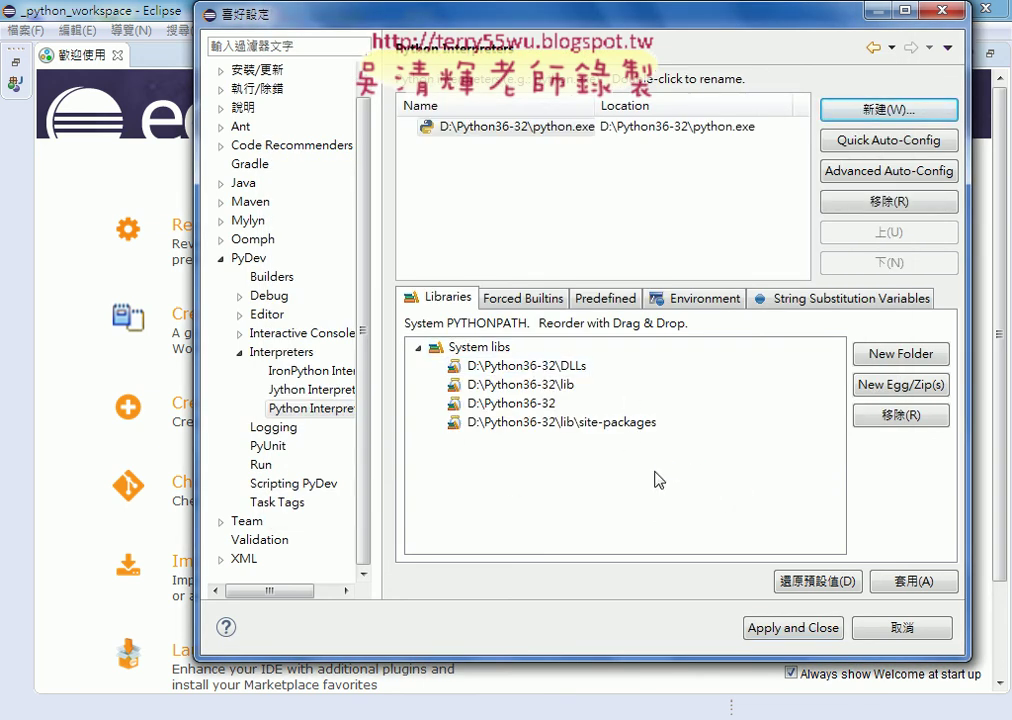
pyautogui.moveTo(352, 421)
pyautogui.mouseDown()
pyautogui.moveTo(326, 429)
pyautogui.moveTo(330, 400)
pyautogui.moveTo(362, 423)
pyautogui.mouseUp()
pyautogui.moveTo(475, 462)
pyautogui.mouseDown()
pyautogui.moveTo(413, 430)
pyautogui.moveTo(645, 322)
pyautogui.moveTo(532, 468)
pyautogui.mouseUp()
pyautogui.moveTo(355, 578); pyautogui.dragTo(433, 457)
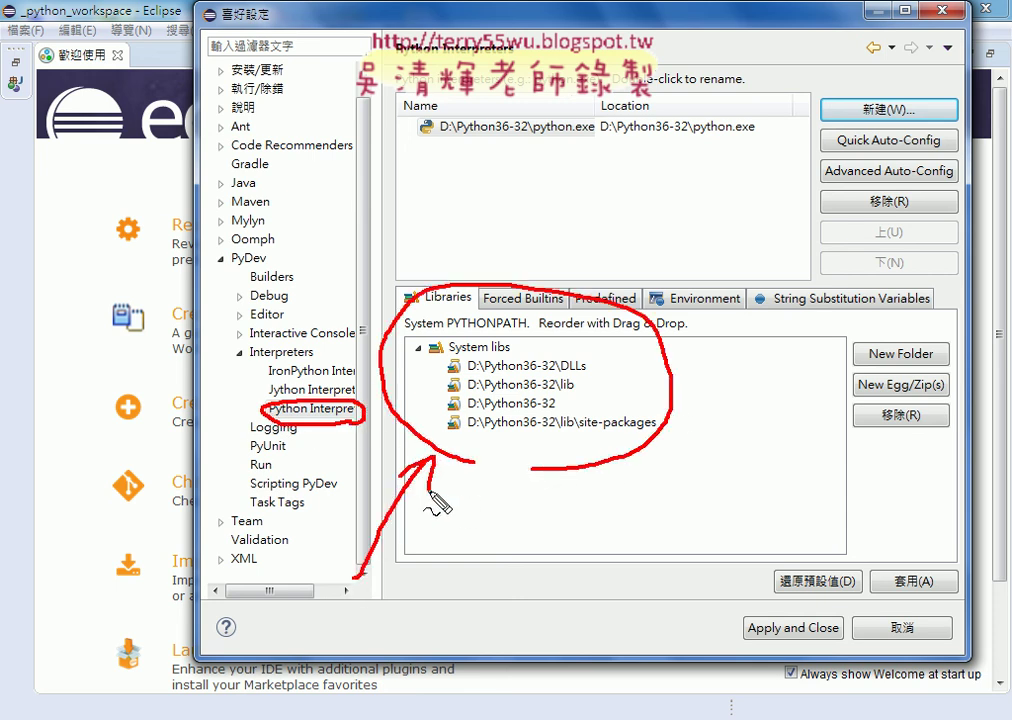
pyautogui.press('Escape')
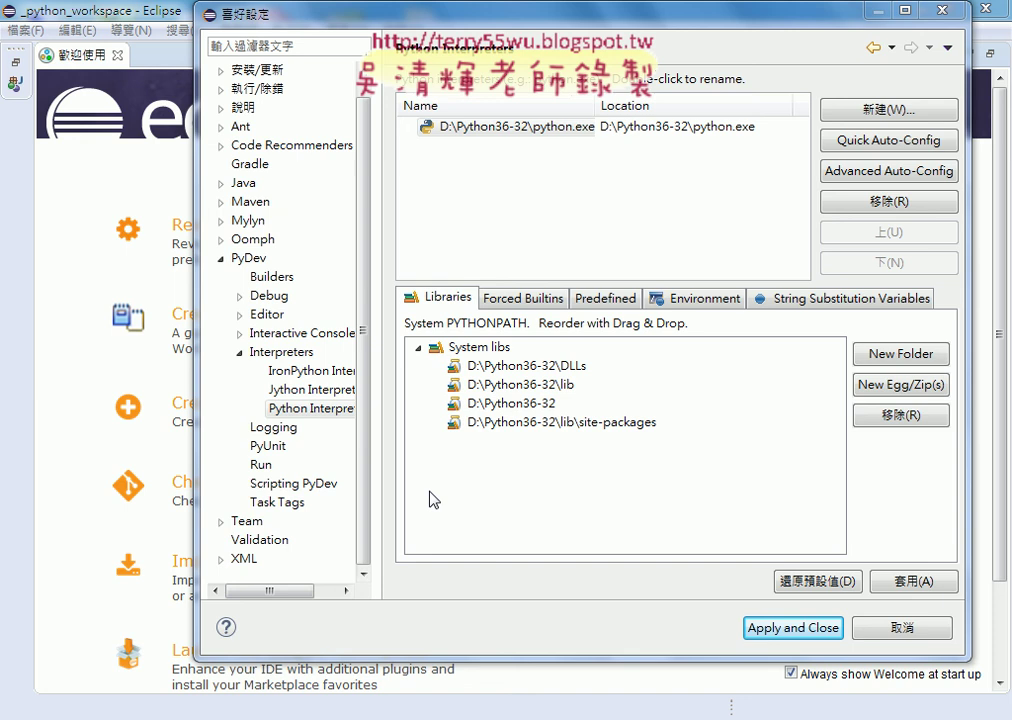
pyautogui.click(794, 630)
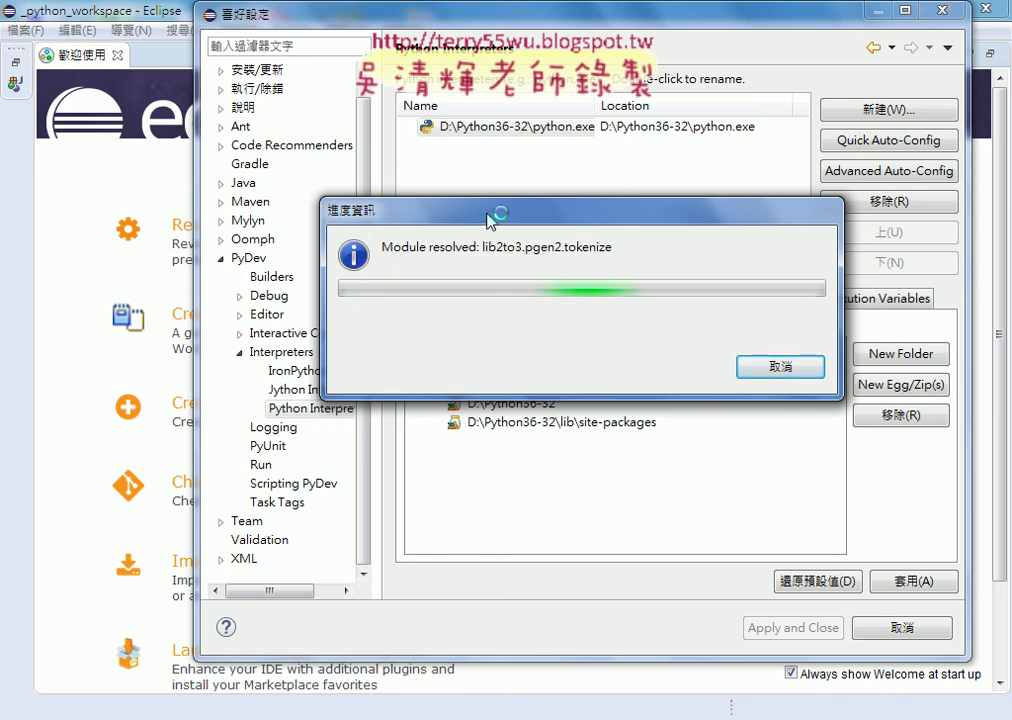
# Step: Allow eclipse.exe to communicate on private networks through the Windows firewall while the interpreter modules are being resolved
pyautogui.moveTo(486, 214); pyautogui.dragTo(572, 214)
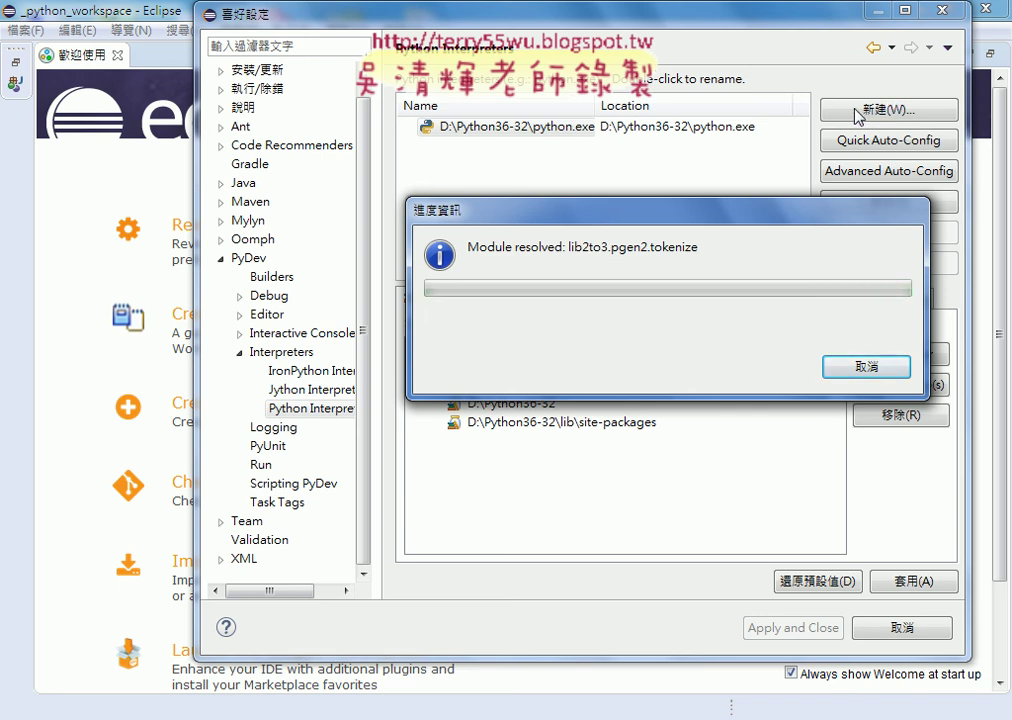
pyautogui.moveTo(720, 140)
pyautogui.mouseDown()
pyautogui.moveTo(391, 104)
pyautogui.moveTo(700, 118)
pyautogui.mouseUp()
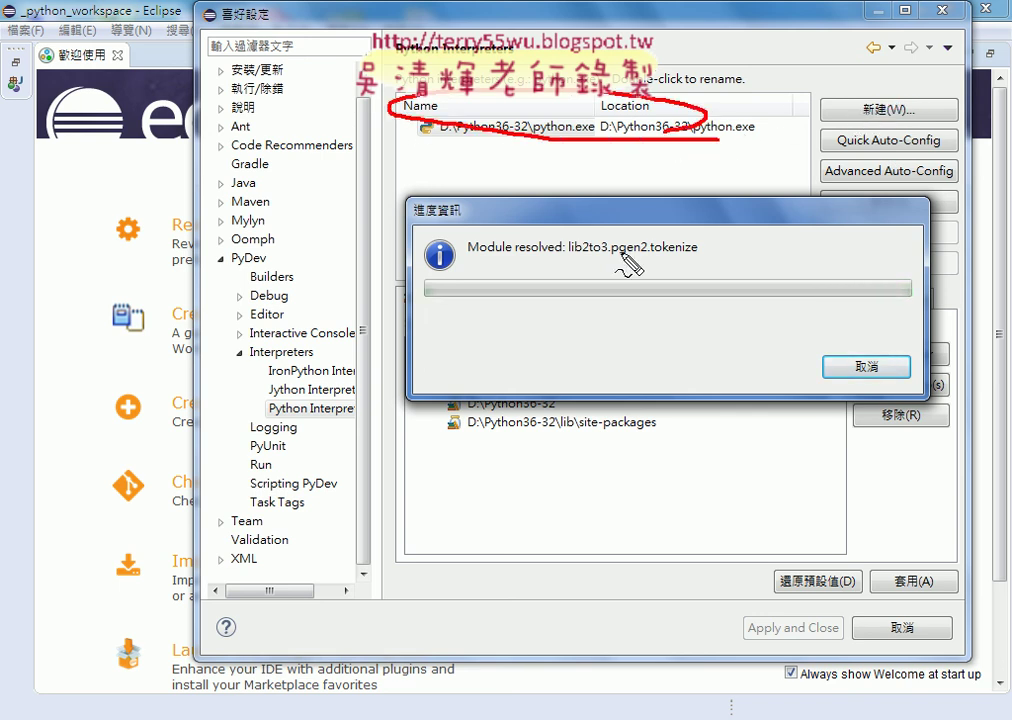
pyautogui.moveTo(478, 305); pyautogui.dragTo(503, 537)
pyautogui.moveTo(528, 482); pyautogui.dragTo(490, 297)
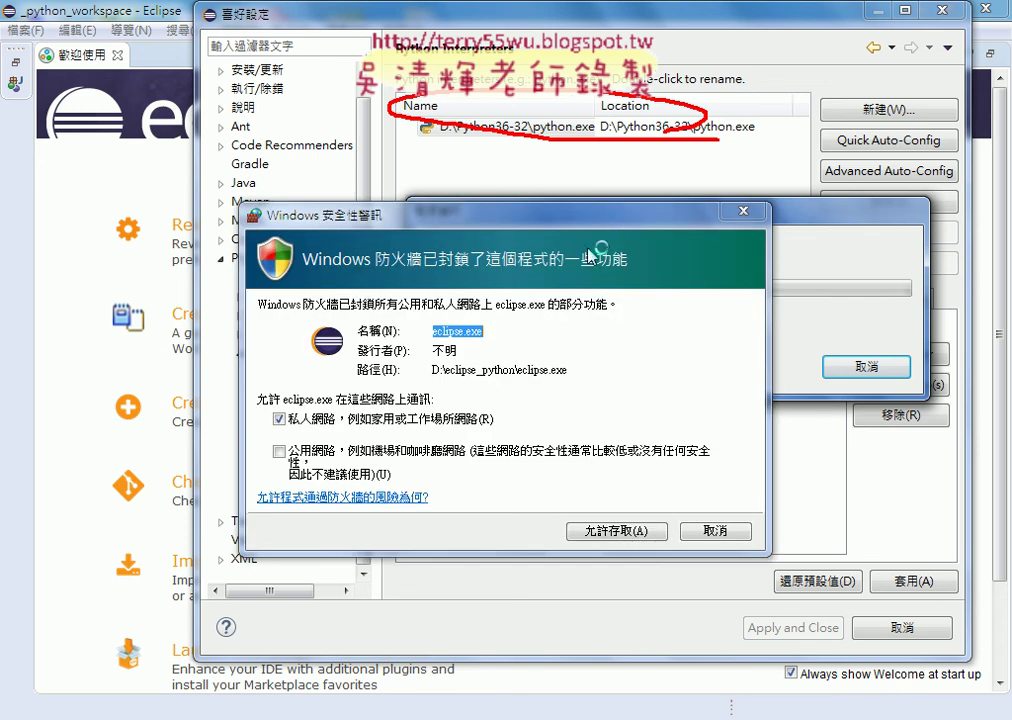
pyautogui.click(612, 534)
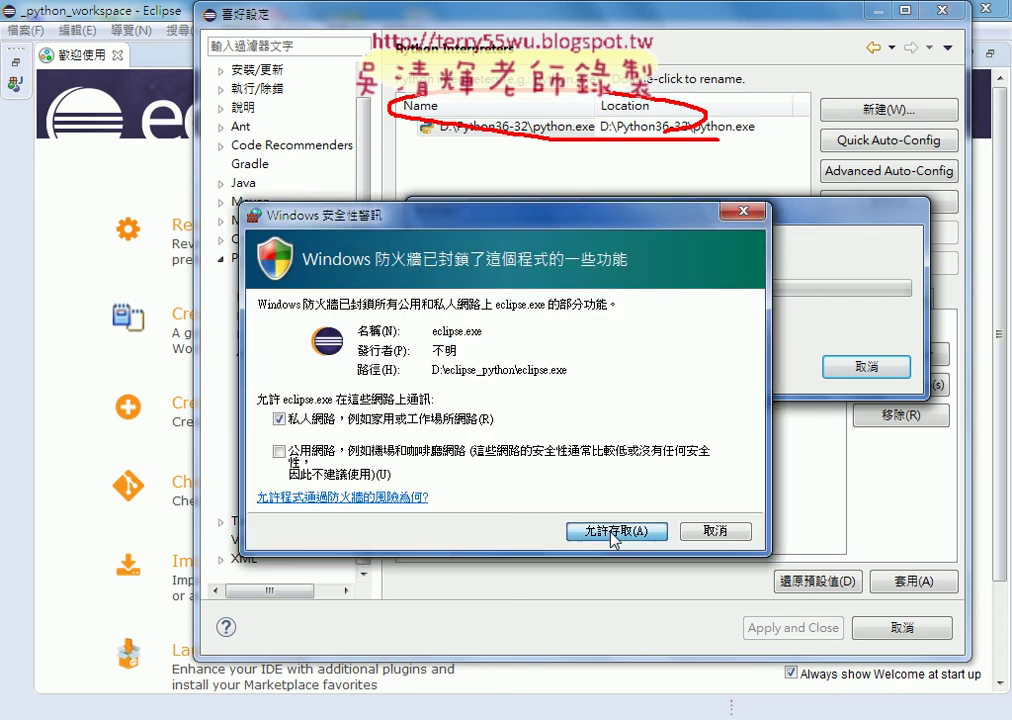
pyautogui.moveTo(528, 481); pyautogui.dragTo(505, 538)
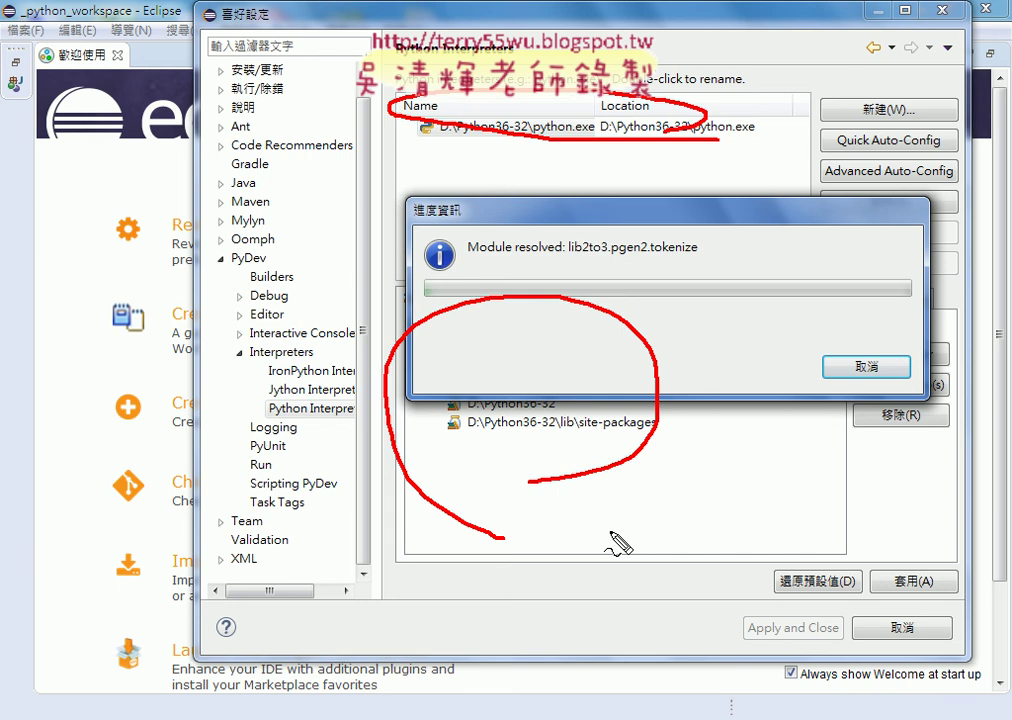
pyautogui.press('Escape')
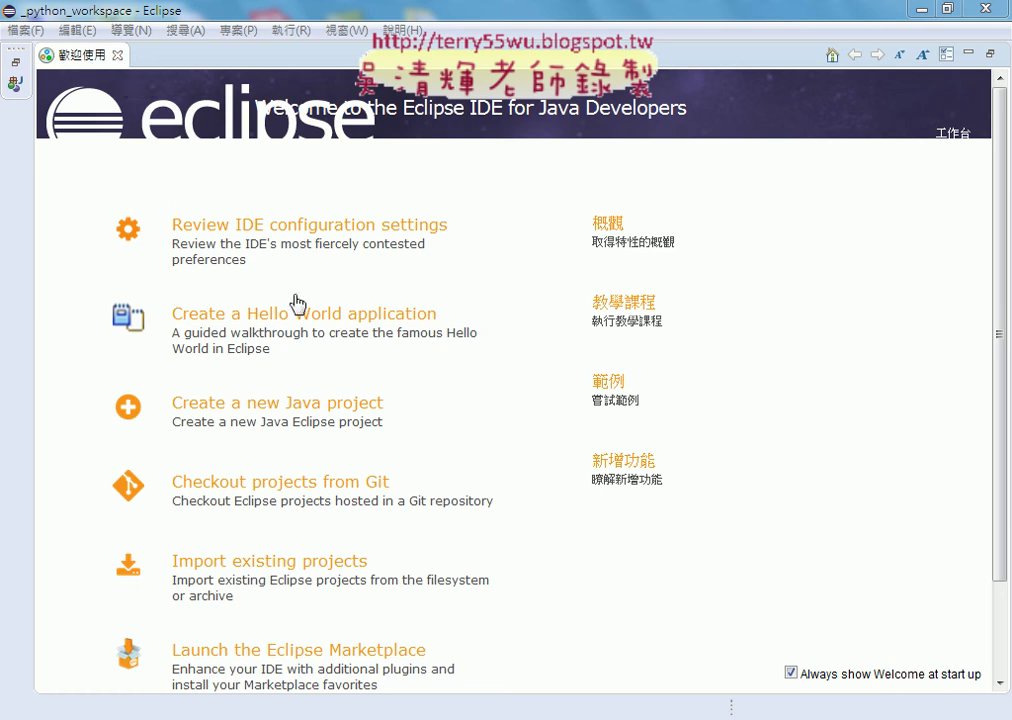
# Step: Close the Welcome page to show the empty workbench
pyautogui.click(119, 56)
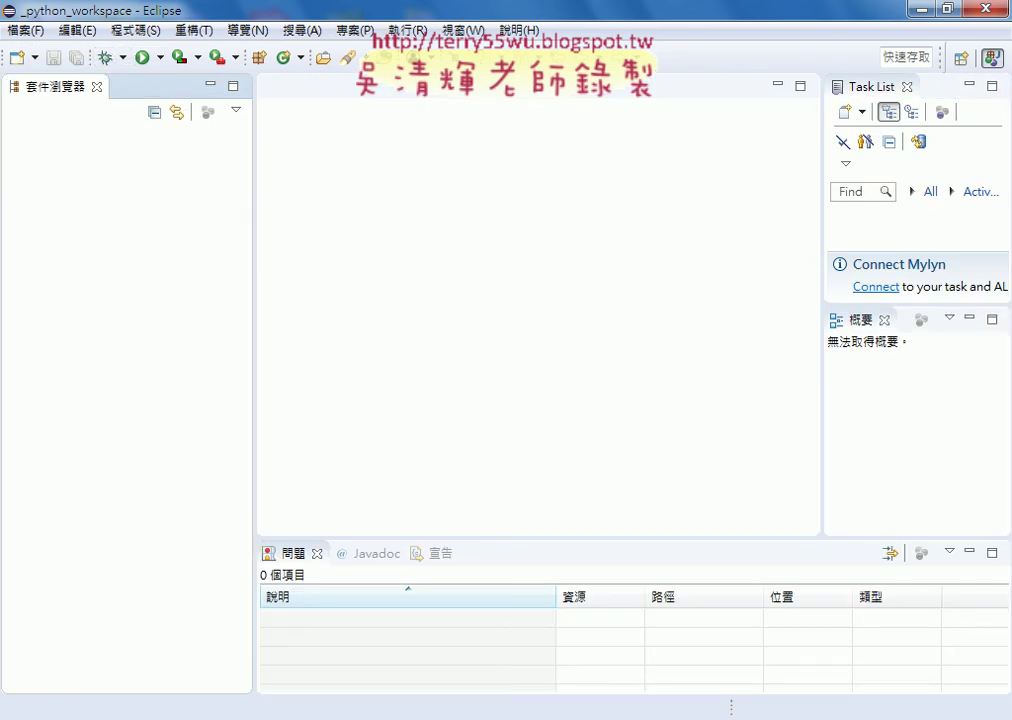
pyautogui.moveTo(773, 652)
pyautogui.click(25, 30)
pyautogui.moveTo(280, 55)
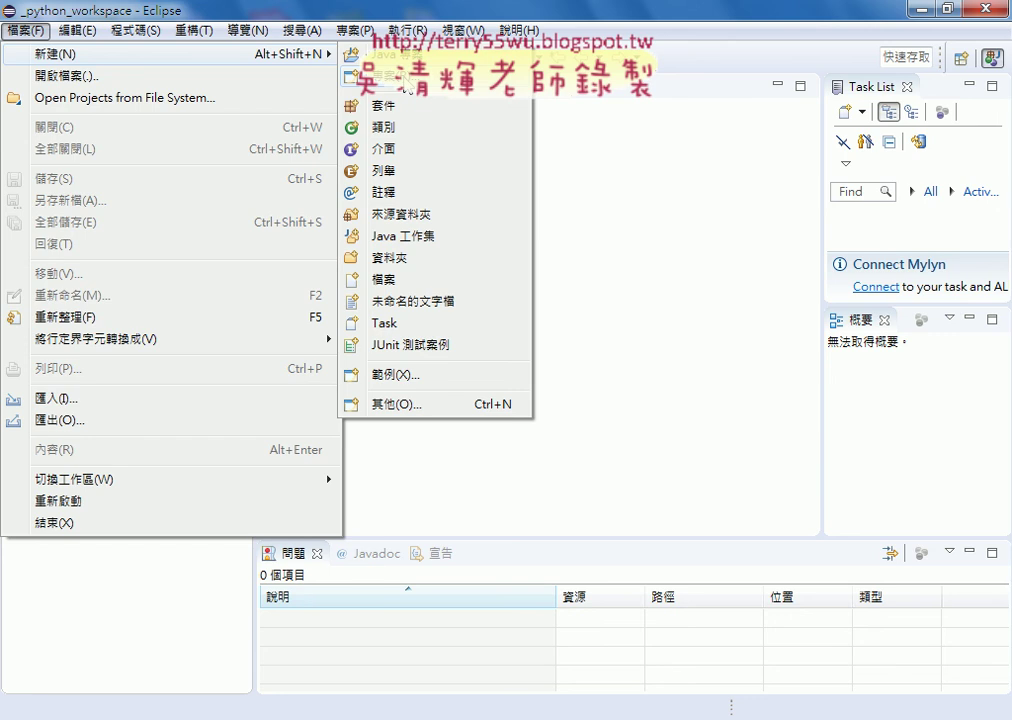
pyautogui.click(413, 108)
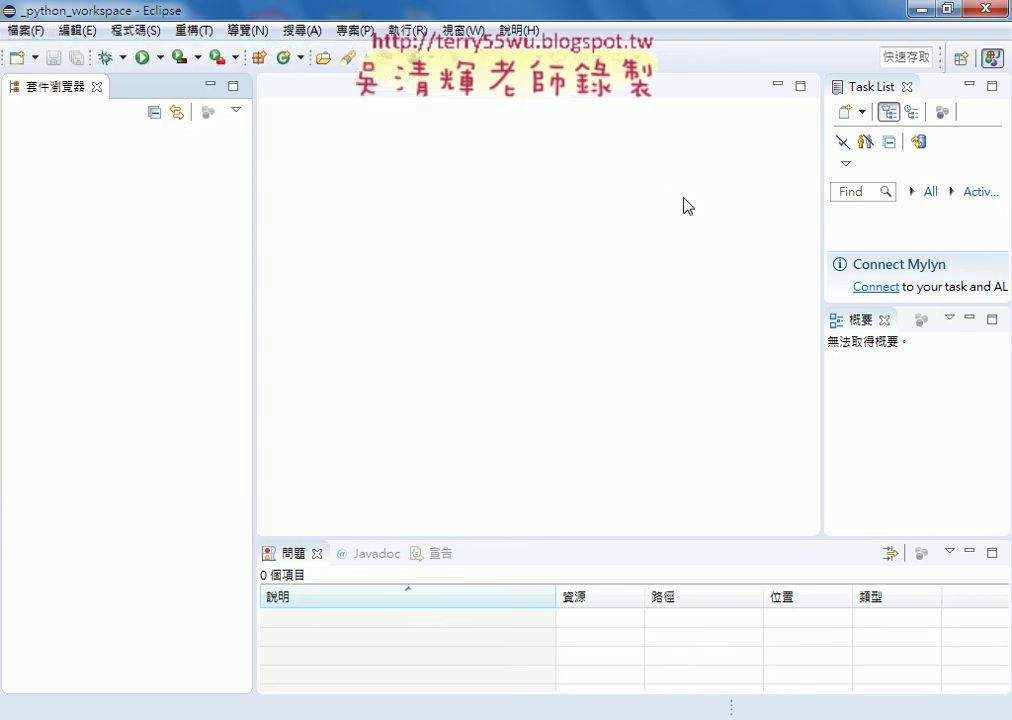